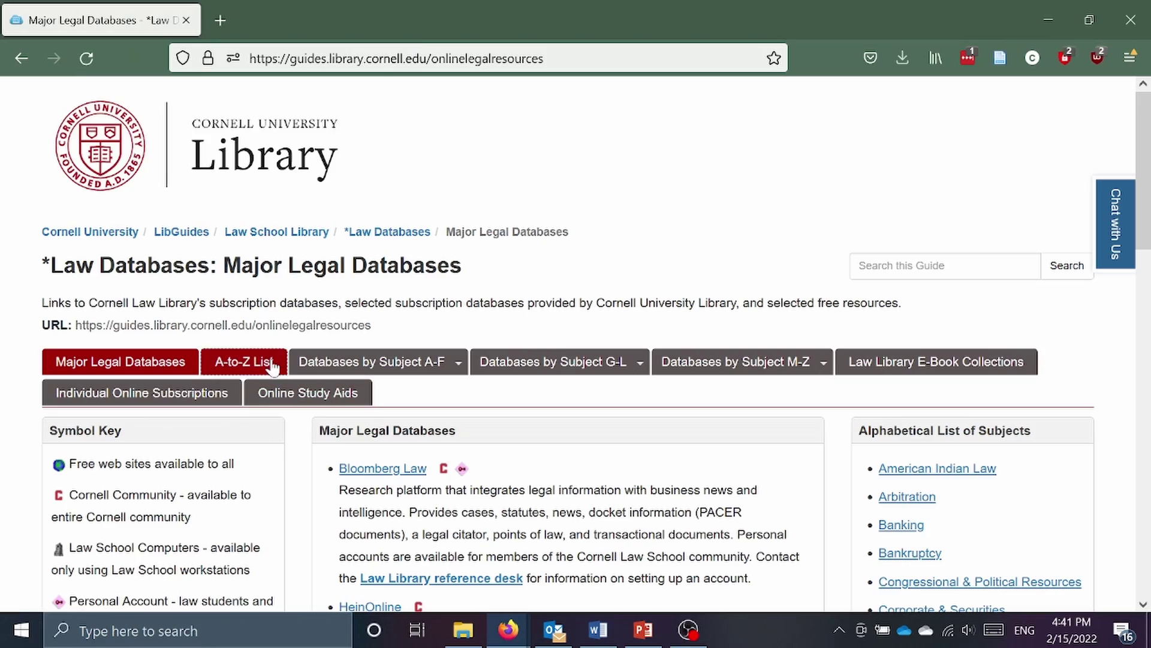
Open the Index to Foreign Legal Periodicals (HeinOnline) from the law guide's A-to-Z list of databases
click(268, 363)
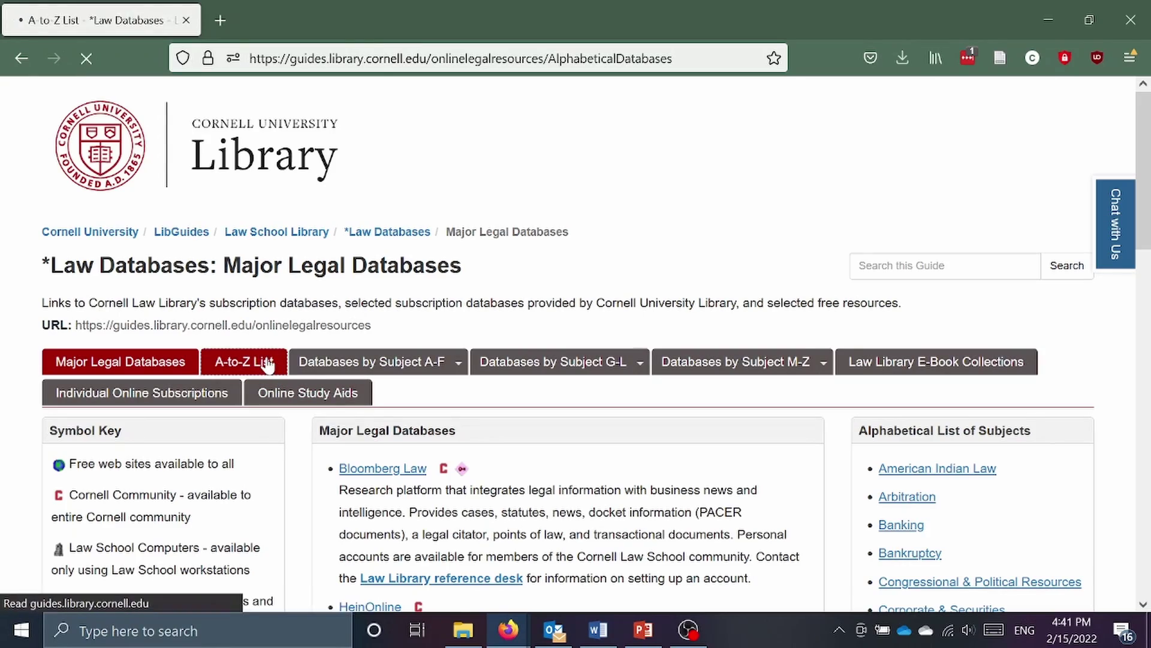
scroll(329, 497, down, 20)
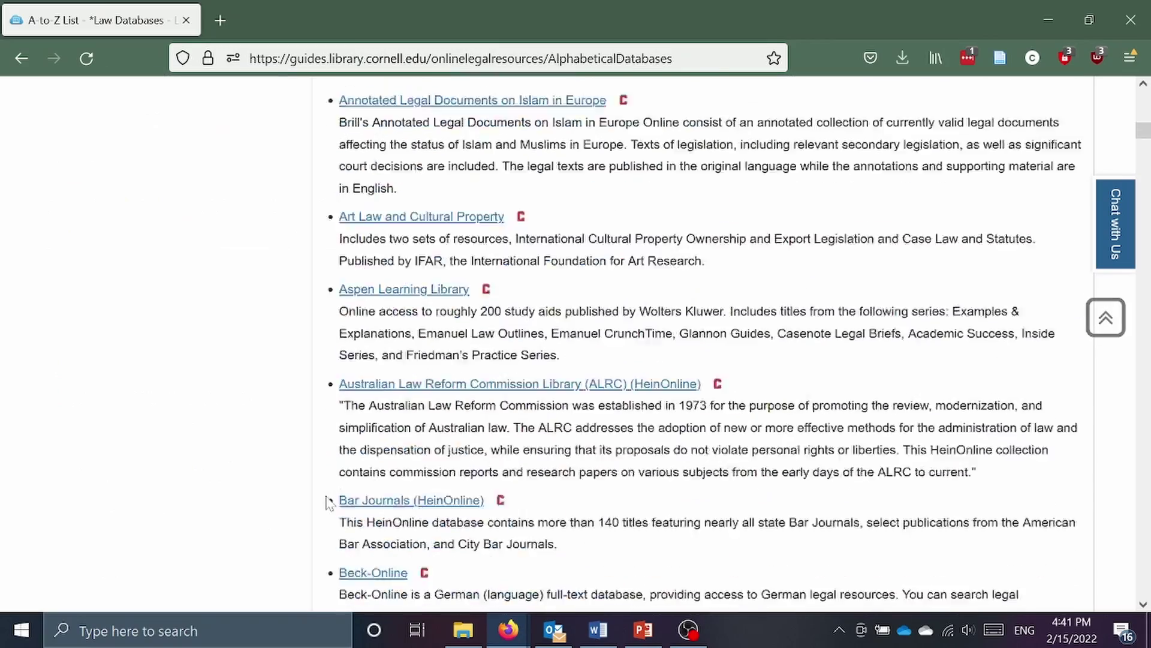
scroll(328, 502, down, 20)
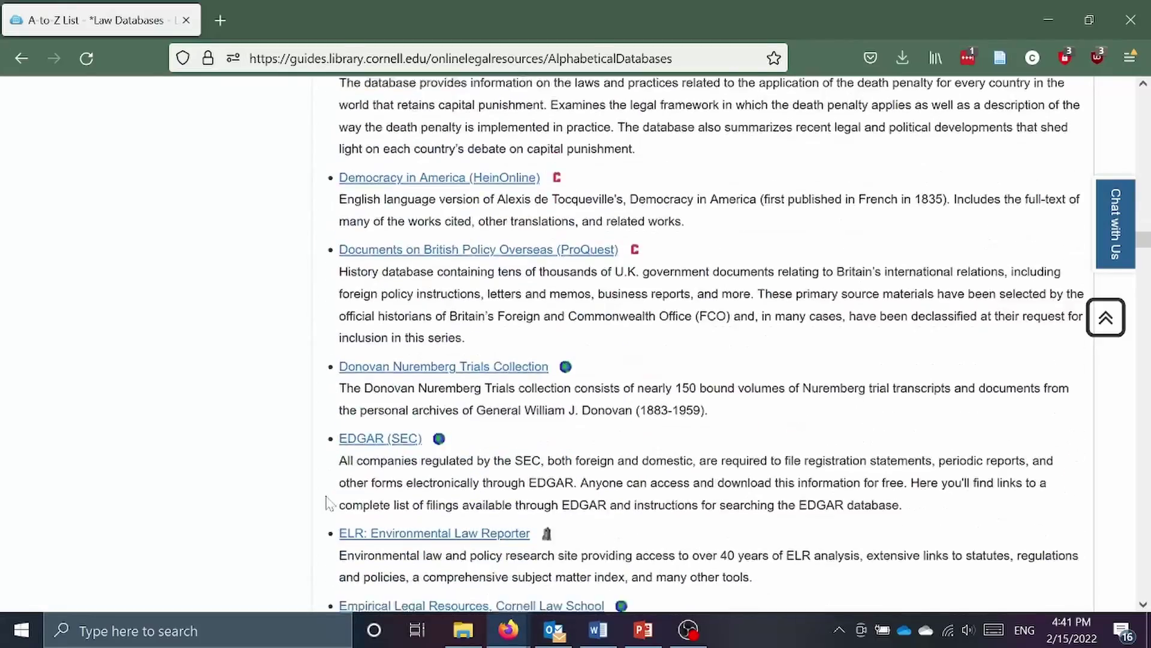
scroll(329, 503, down, 10)
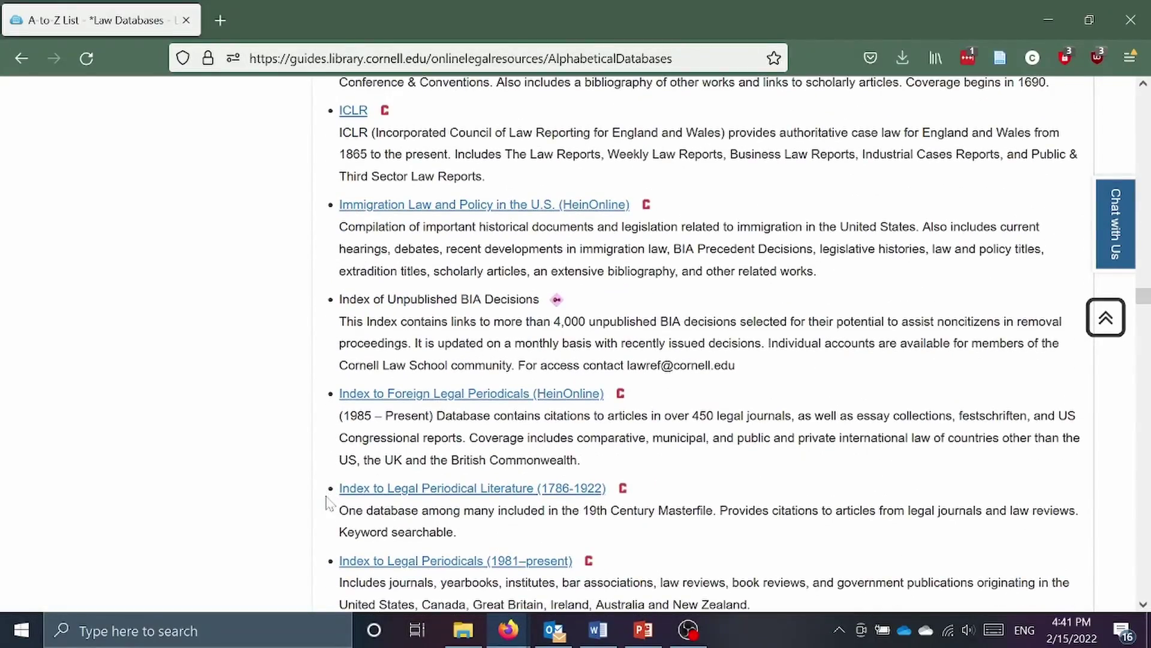
click(420, 399)
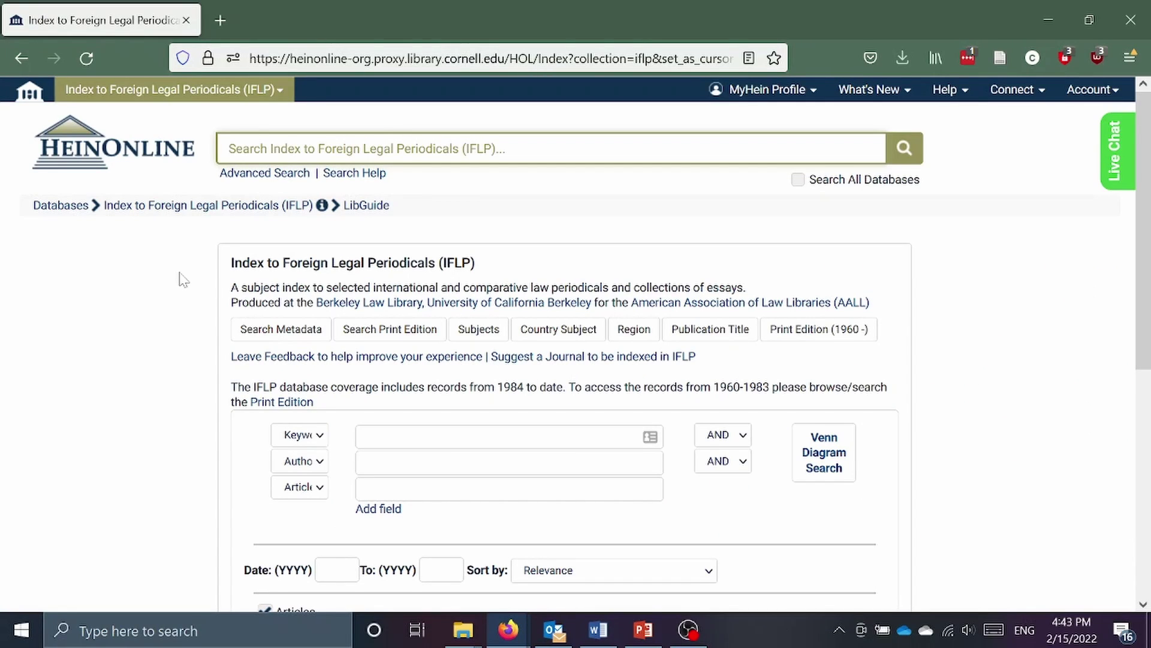
Search the Index to Foreign Legal Periodicals for drone*
scroll(183, 280, down, 1)
scroll(183, 280, up, 1)
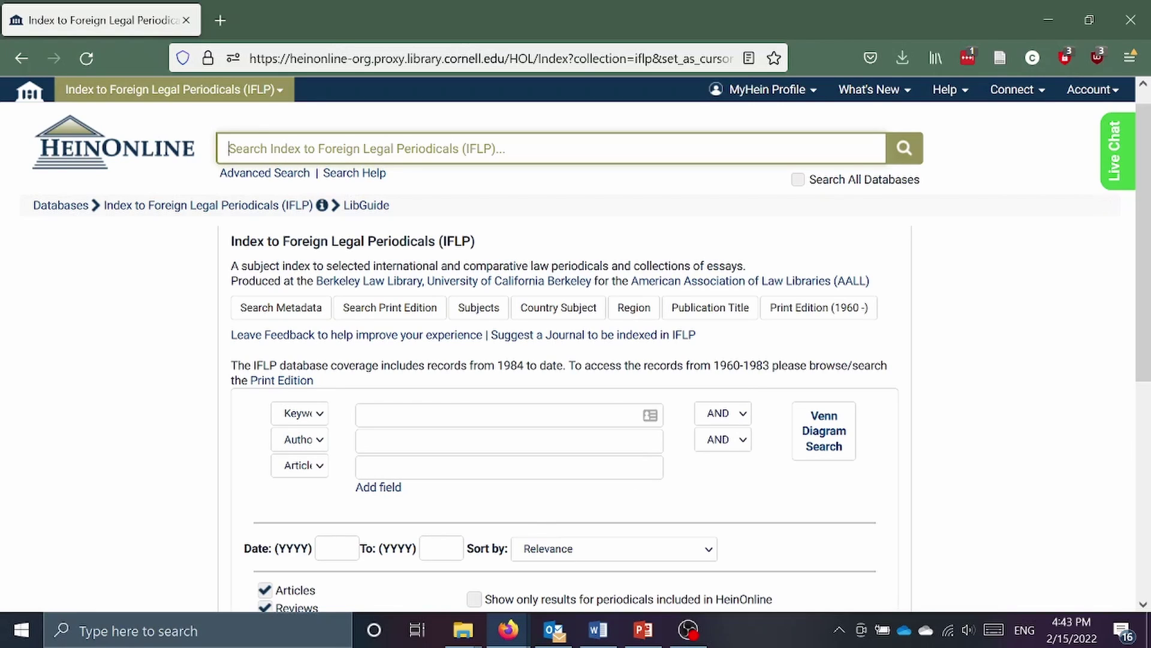
text(drone)
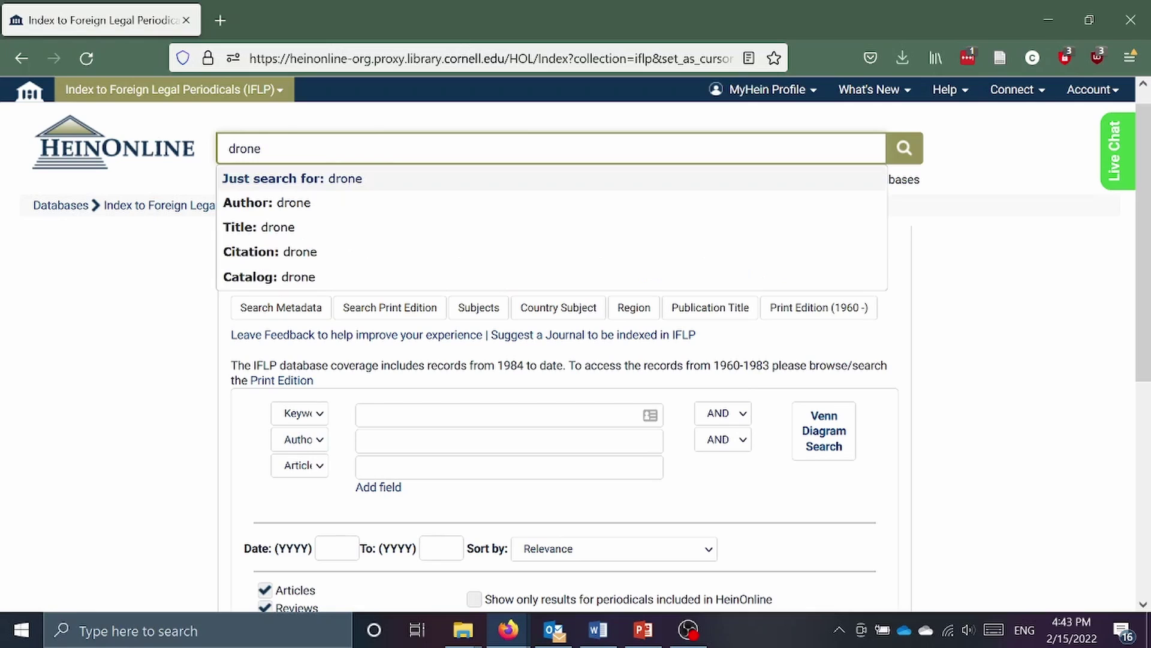
text(*)
click(904, 156)
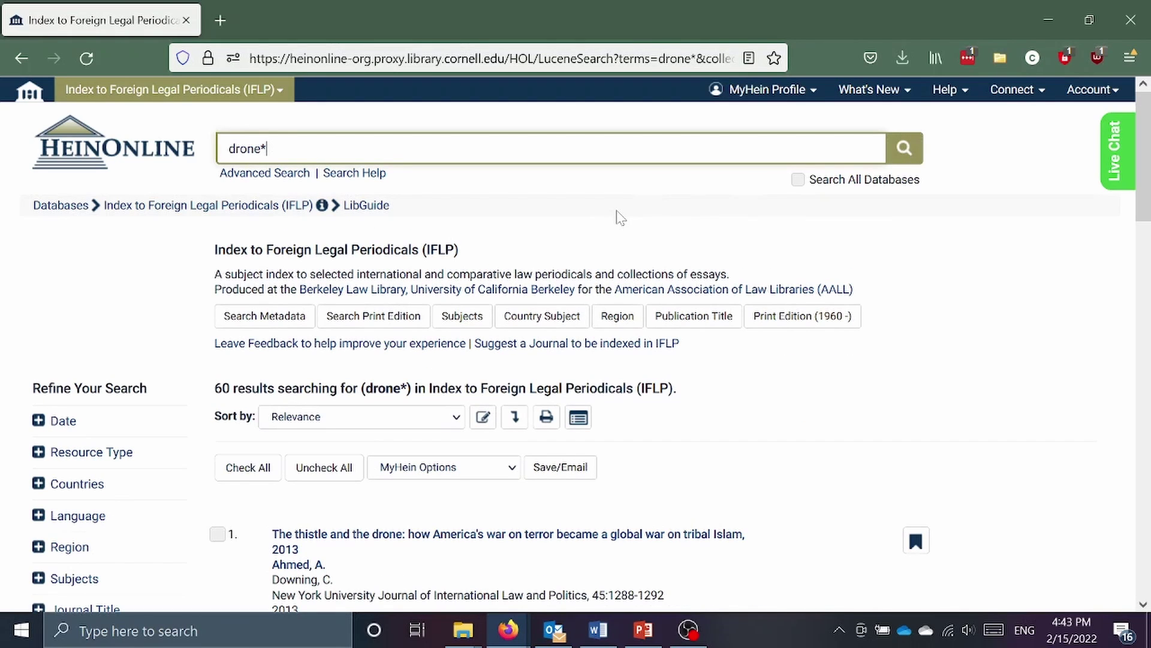
Look through the drone* results, checking their subject headings and full-text availability in HeinOnline
scroll(617, 216, down, 2)
scroll(618, 214, down, 2)
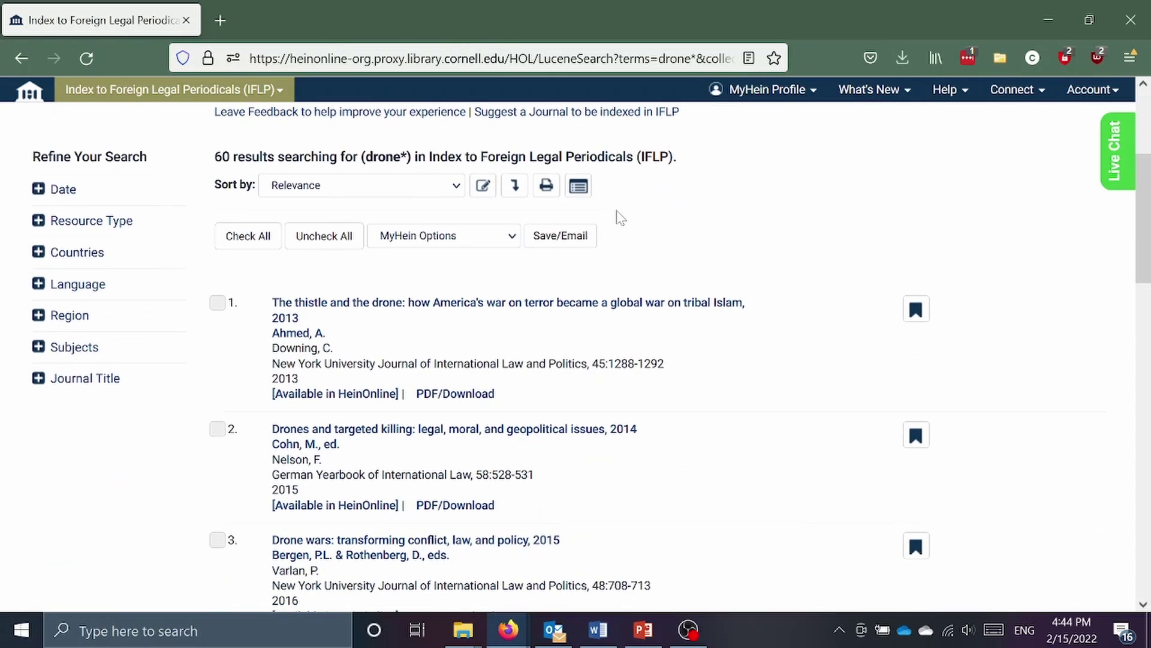
scroll(656, 279, down, 4)
scroll(661, 285, down, 2)
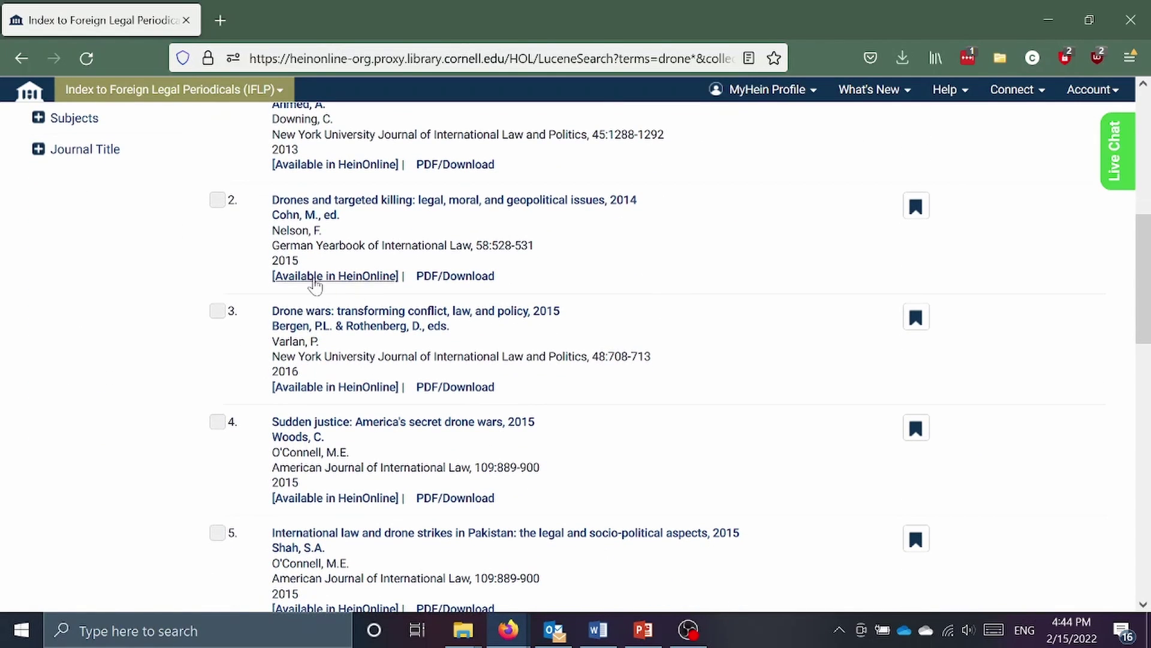
scroll(594, 292, down, 7)
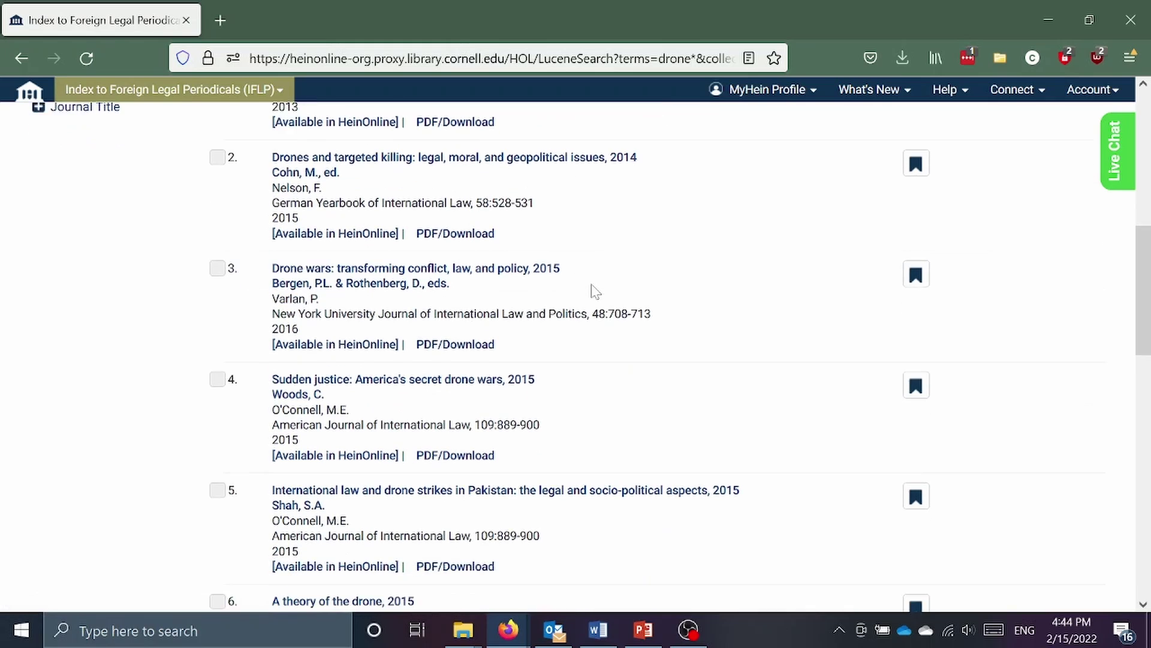
scroll(593, 292, down, 3)
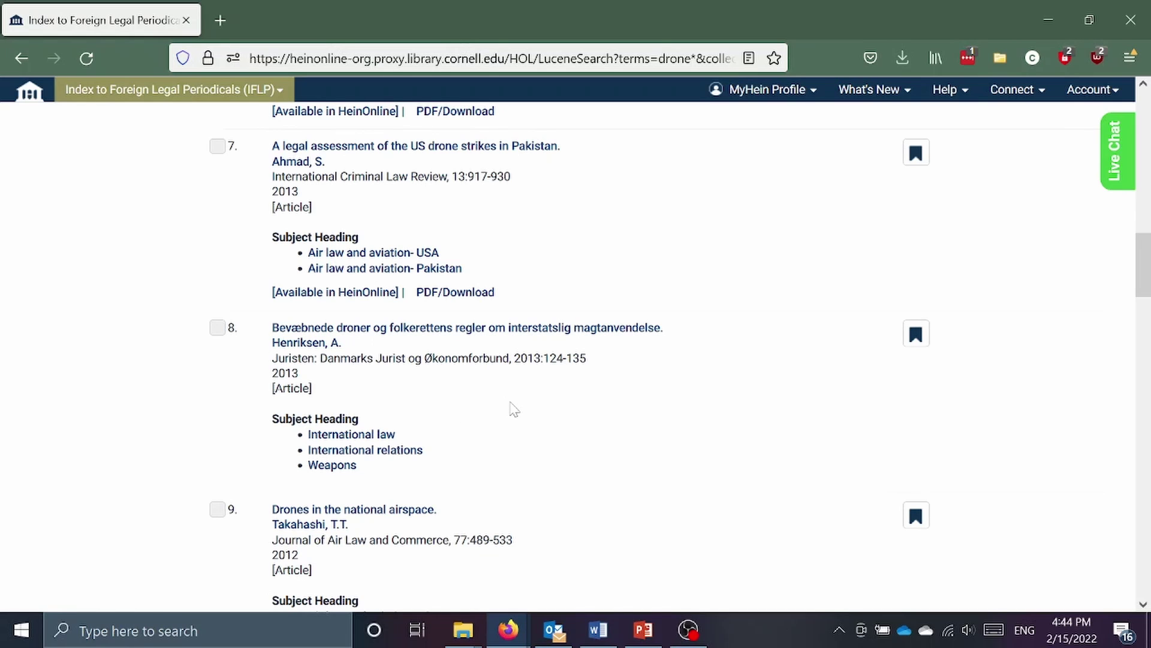
key(Home)
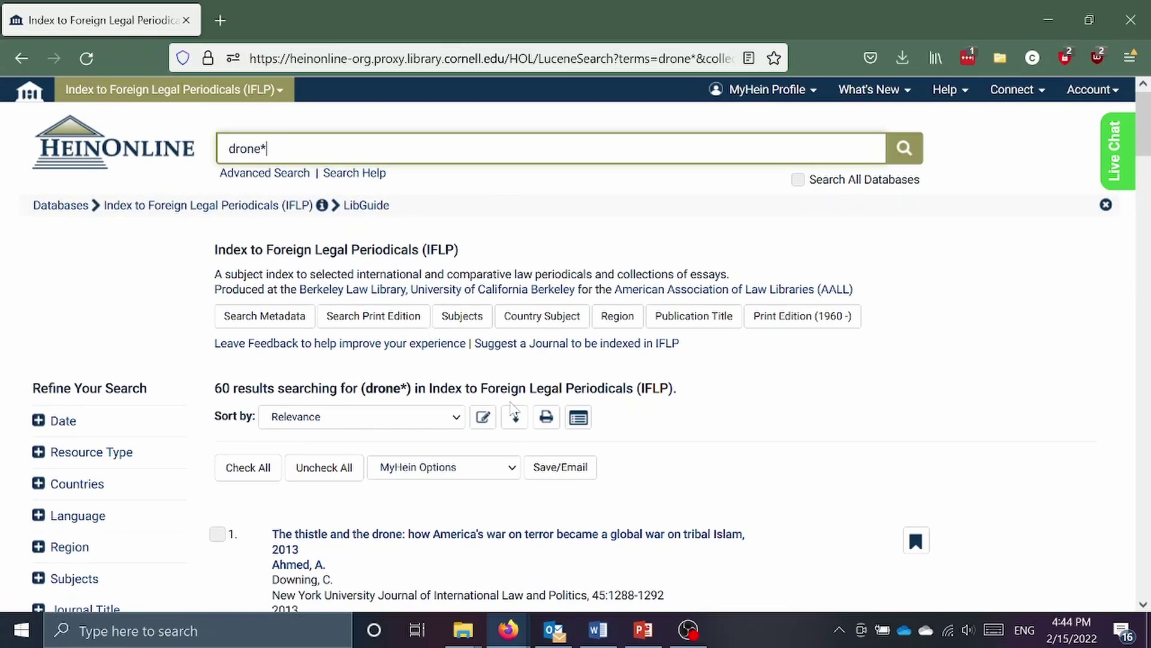
Go to the advanced search and review the search syntax help, including the Boolean, wildcard and proximity operators
click(282, 176)
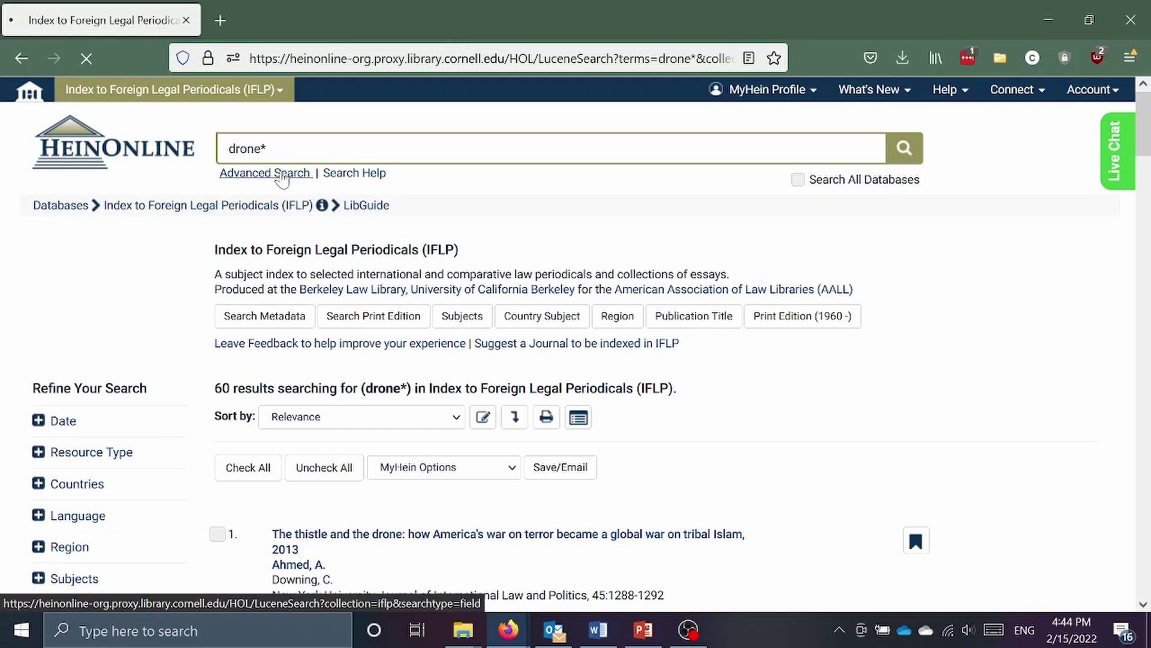
click(360, 174)
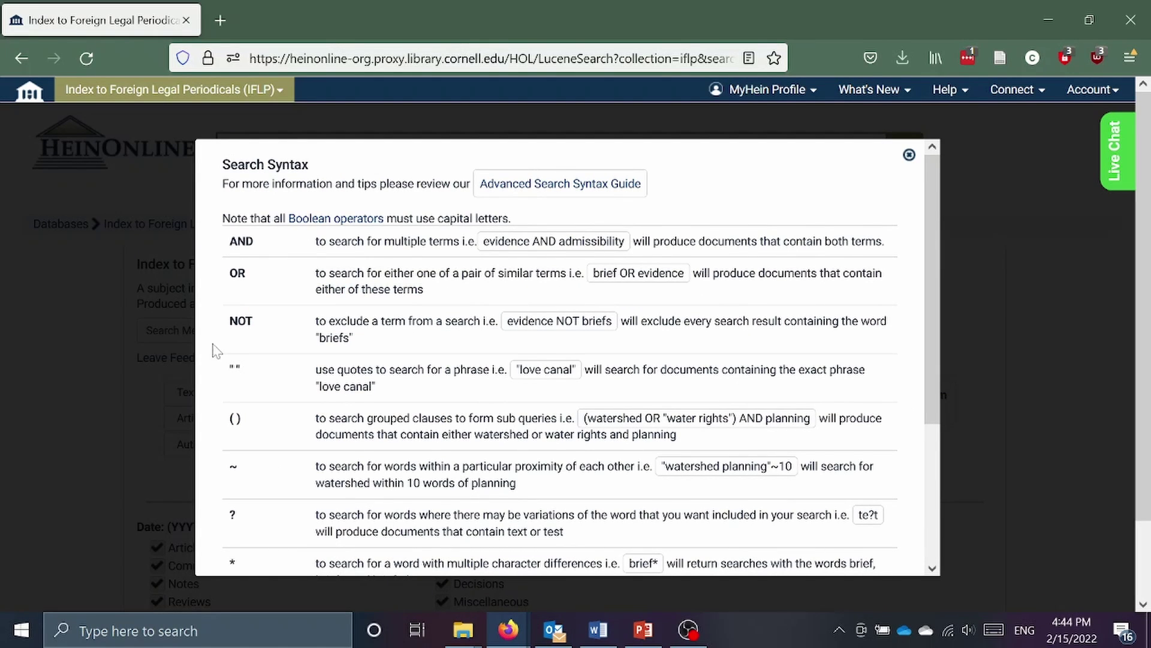
scroll(280, 373, down, 3)
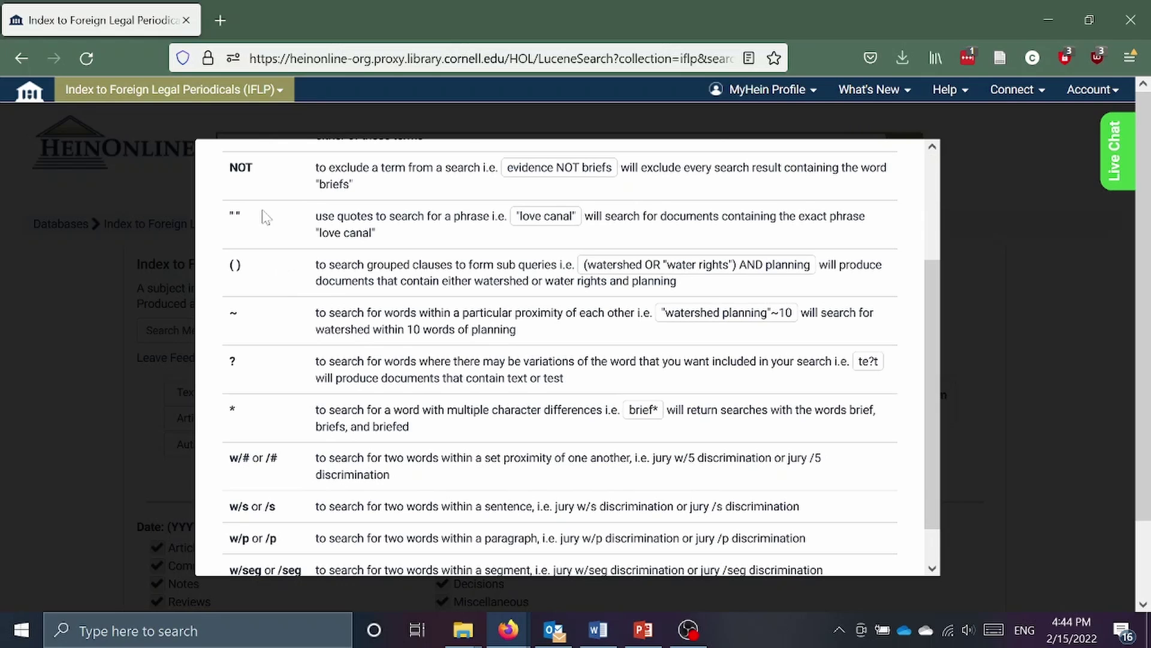
scroll(255, 277, down, 1)
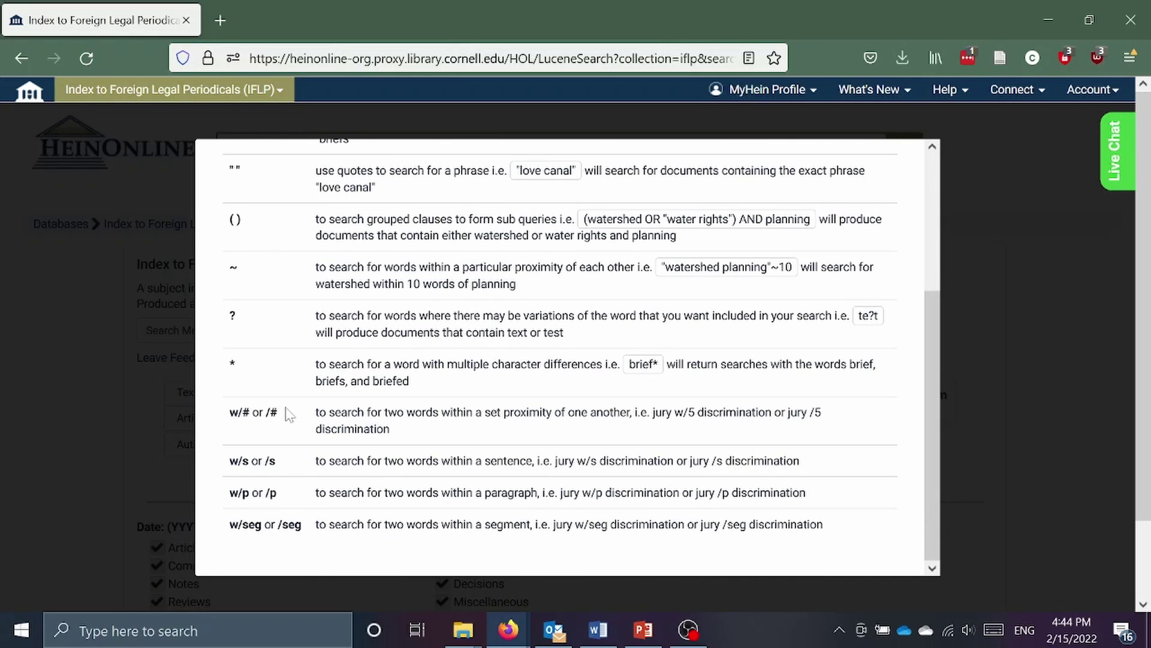
scroll(367, 458, up, 4)
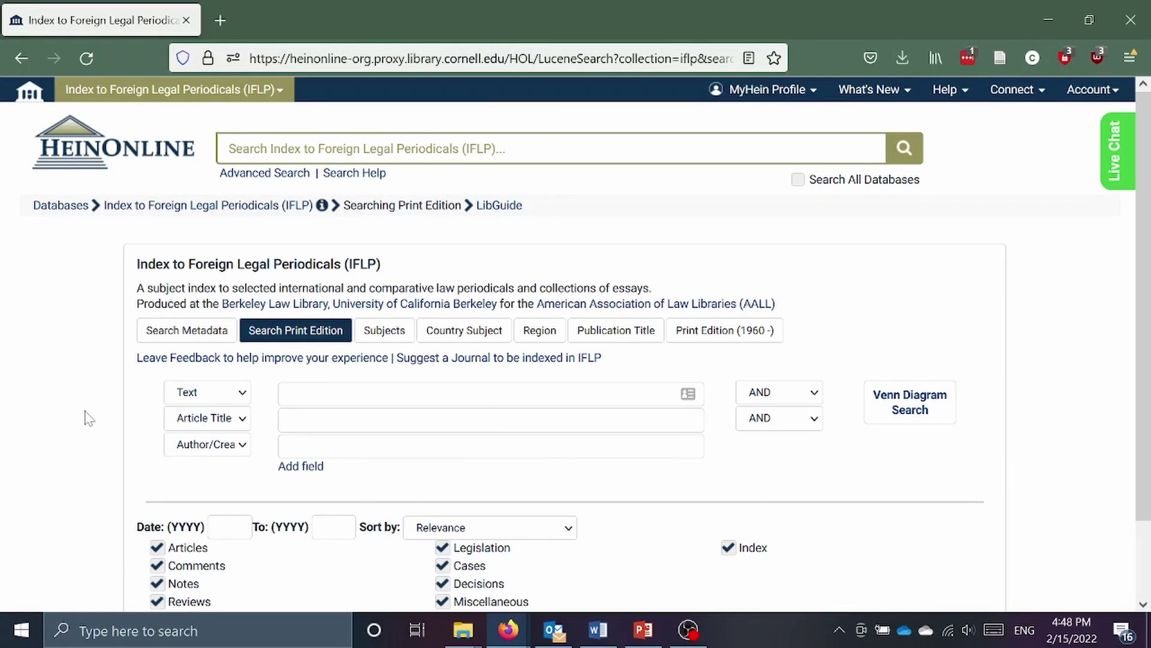
Browse the index's English subject headings beginning with P
click(394, 340)
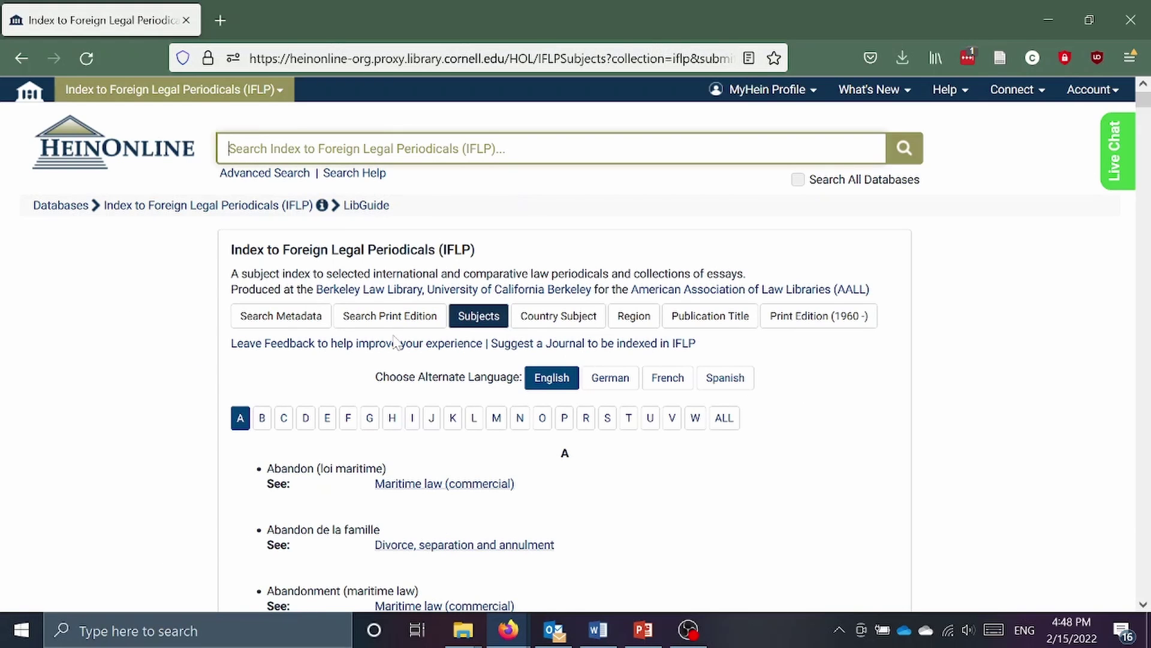
scroll(220, 392, down, 1)
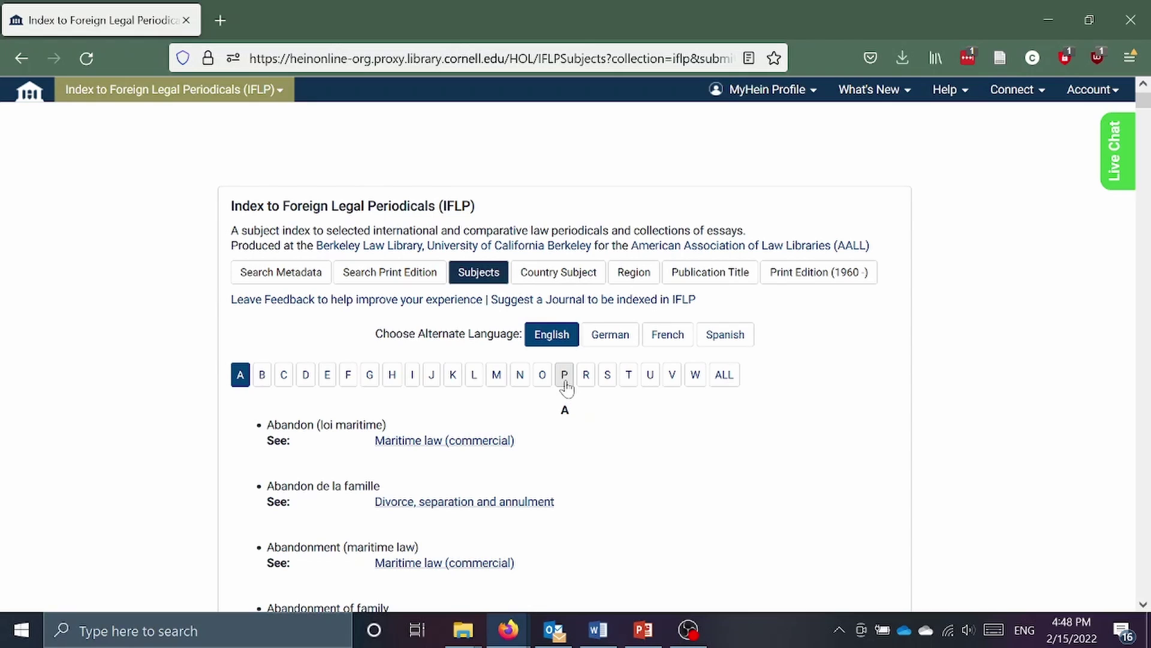
click(565, 376)
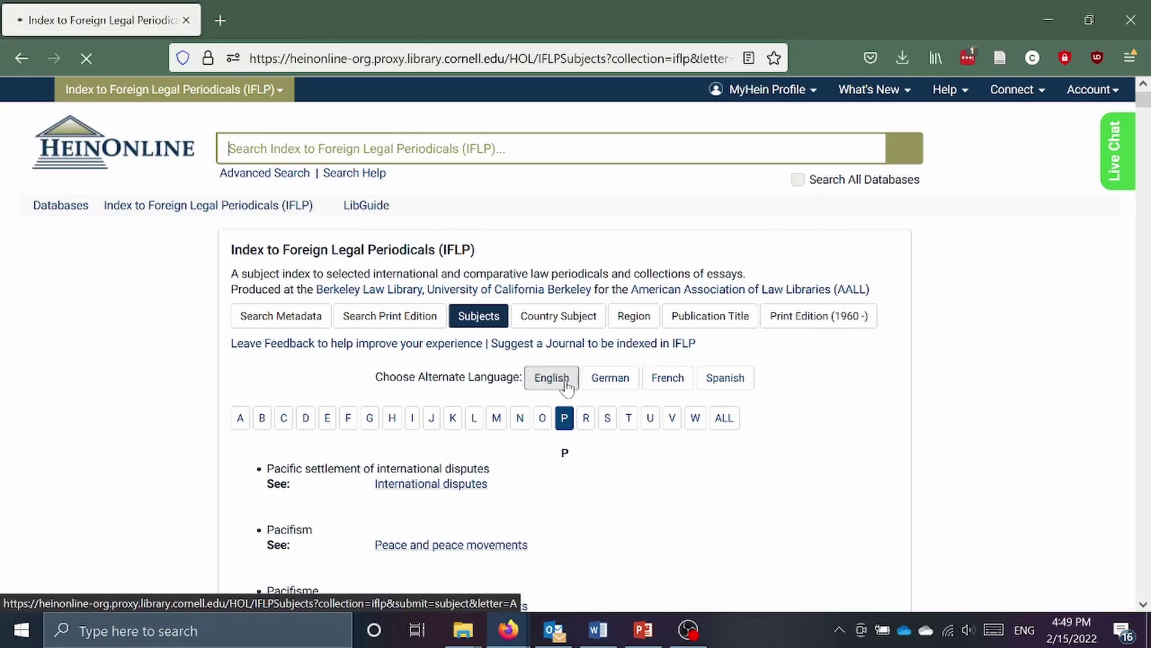
scroll(167, 409, down, 15)
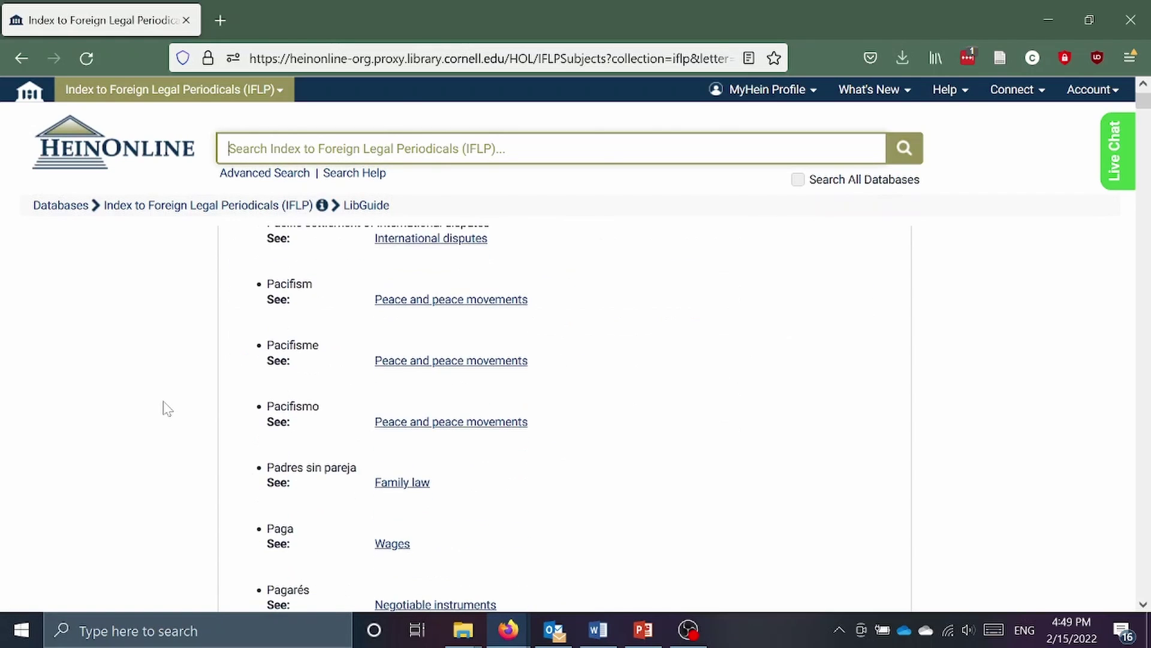
scroll(168, 408, up, 1)
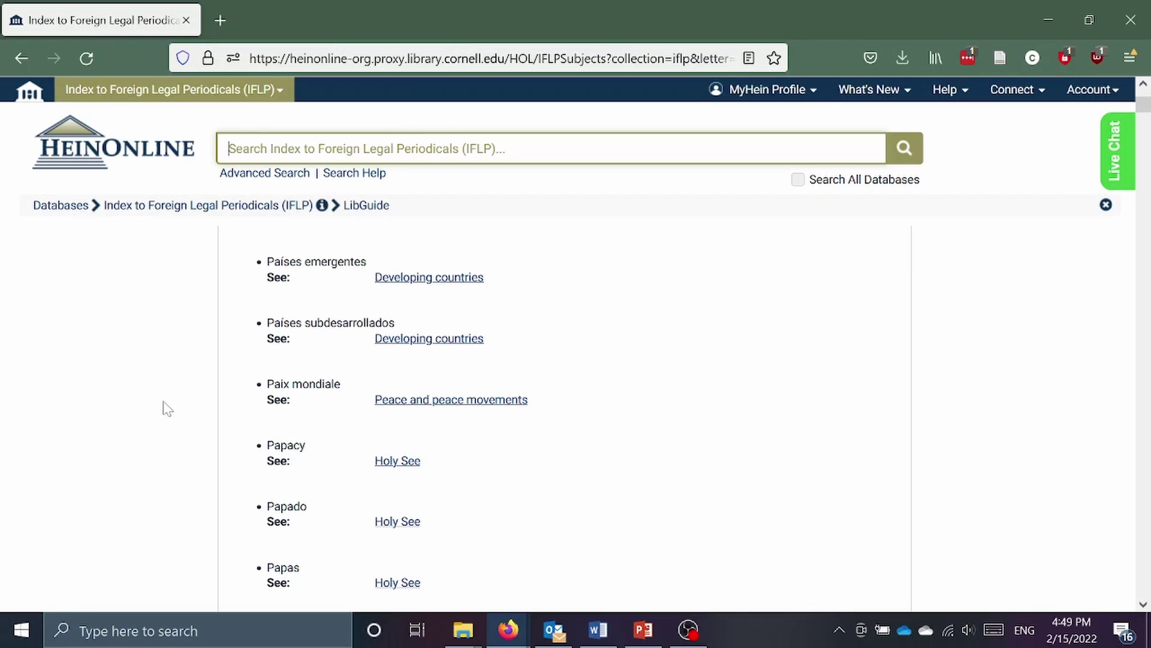
Find "privacy" within the subject list, follow the Right of privacy cross-reference and list the articles under that heading
key(ctrl+f)
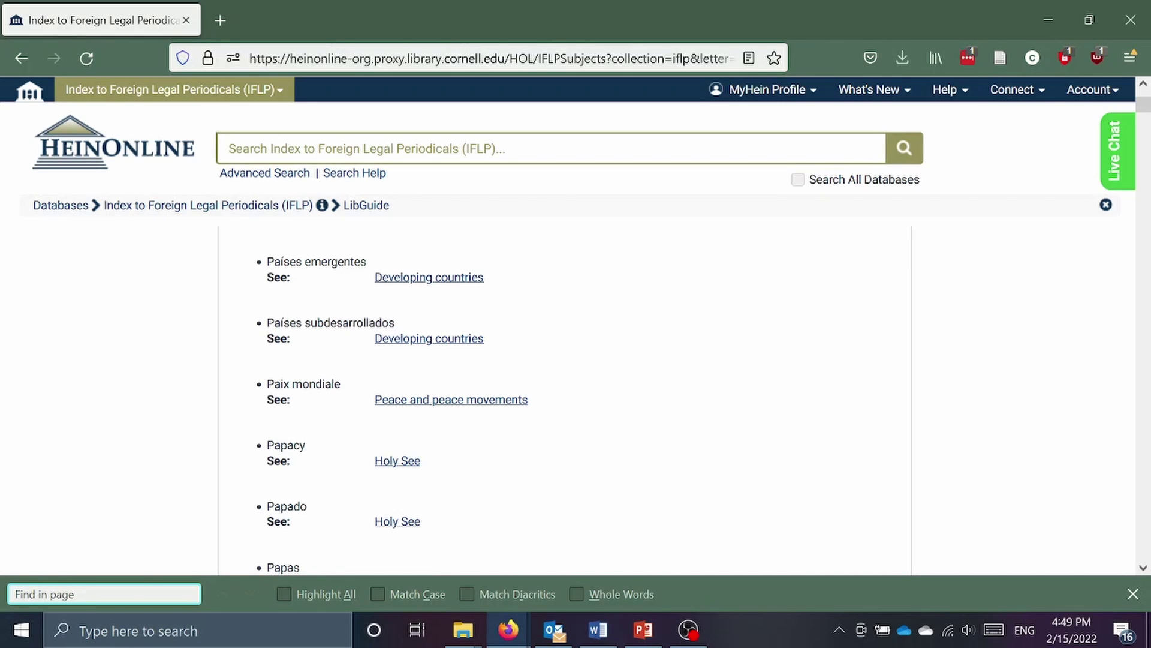
text(privacy)
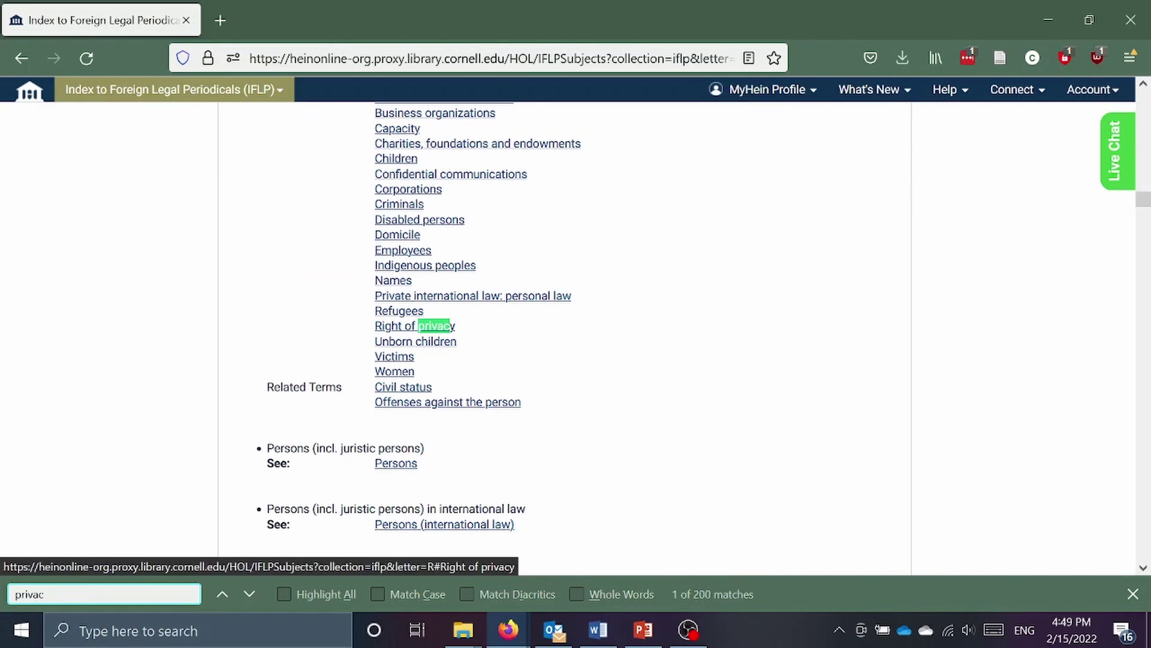
click(421, 331)
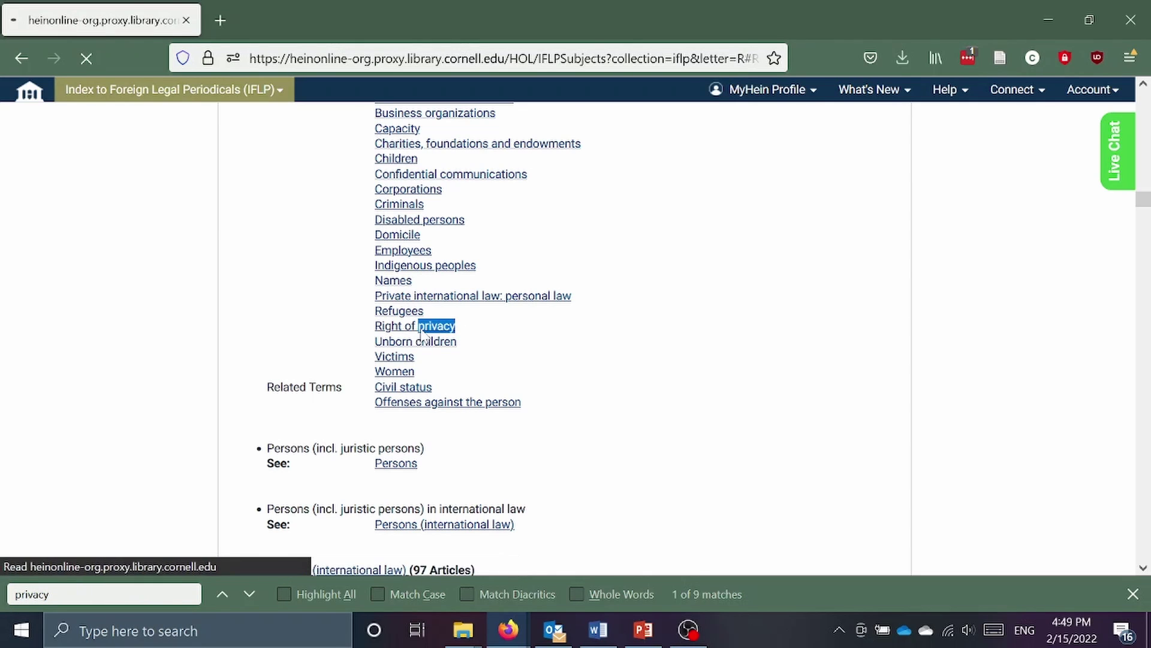
scroll(244, 329, up, 3)
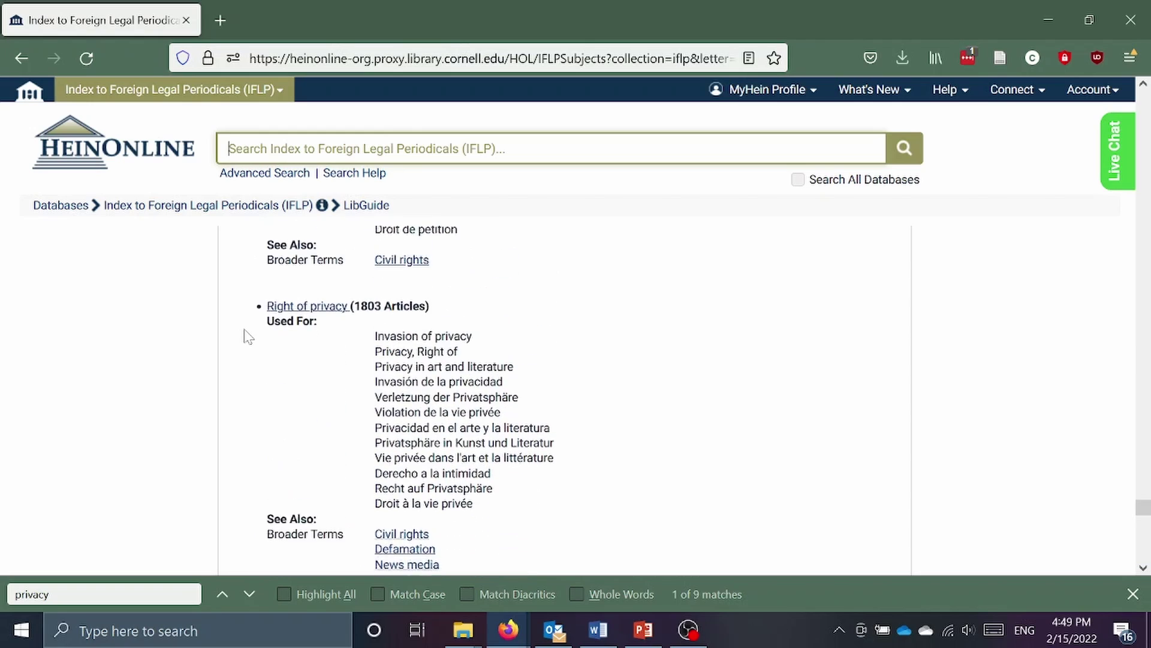
scroll(244, 330, down, 2)
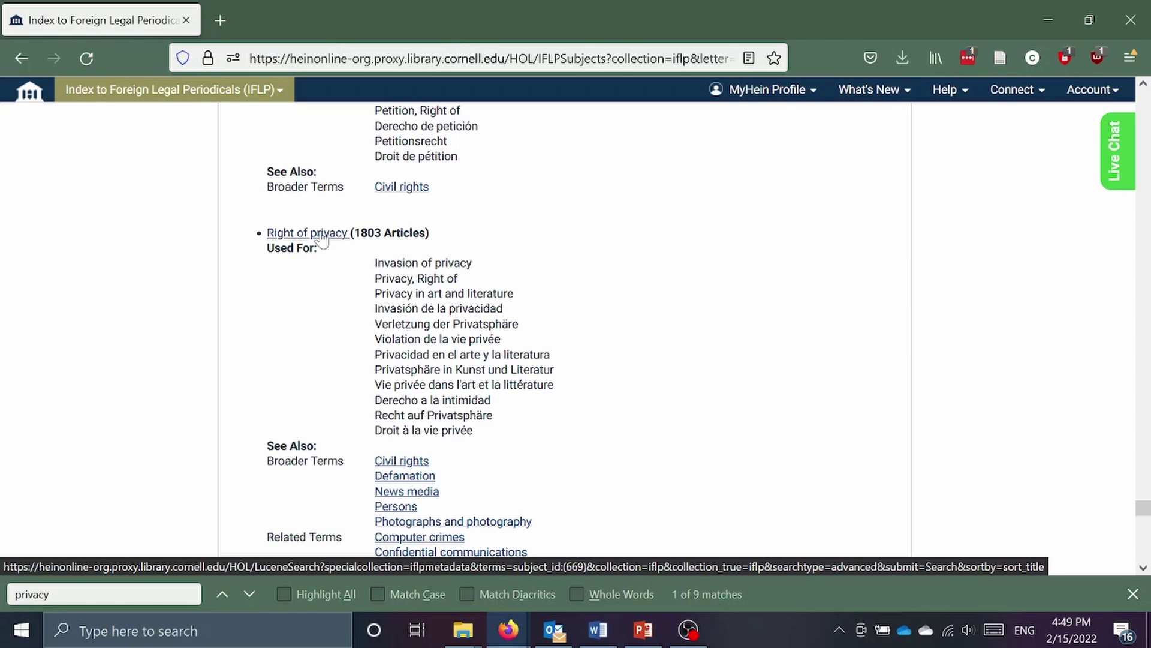
click(322, 236)
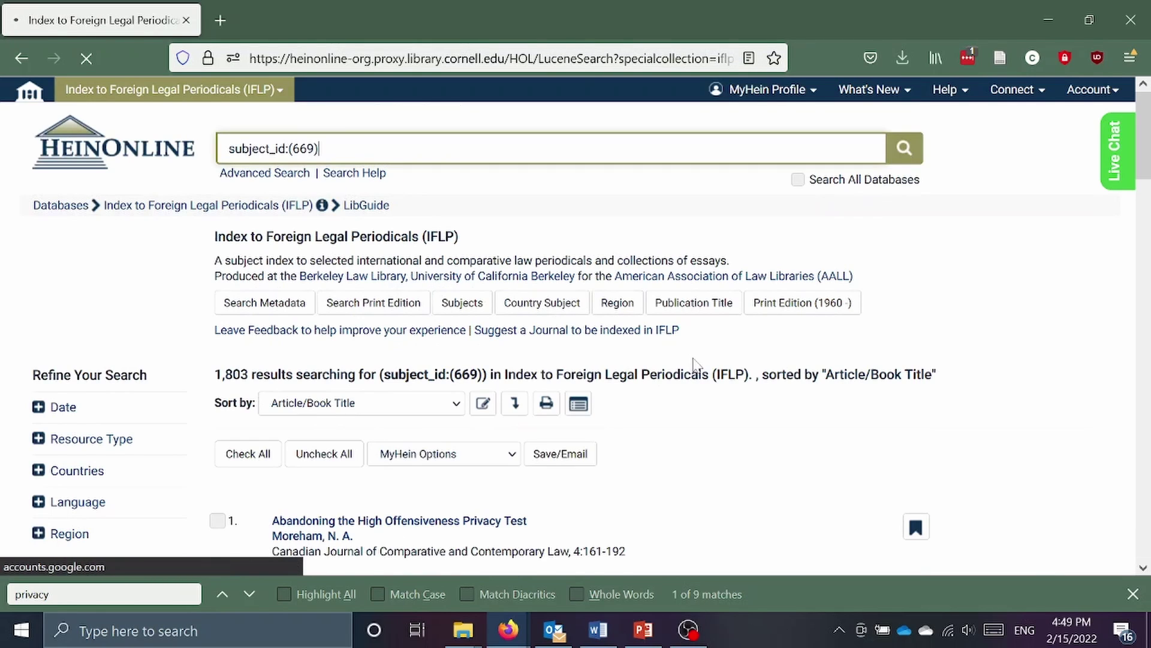
Look over the Right of privacy articles and narrow the search to subject_id:(669) AND drone*
scroll(697, 364, down, 7)
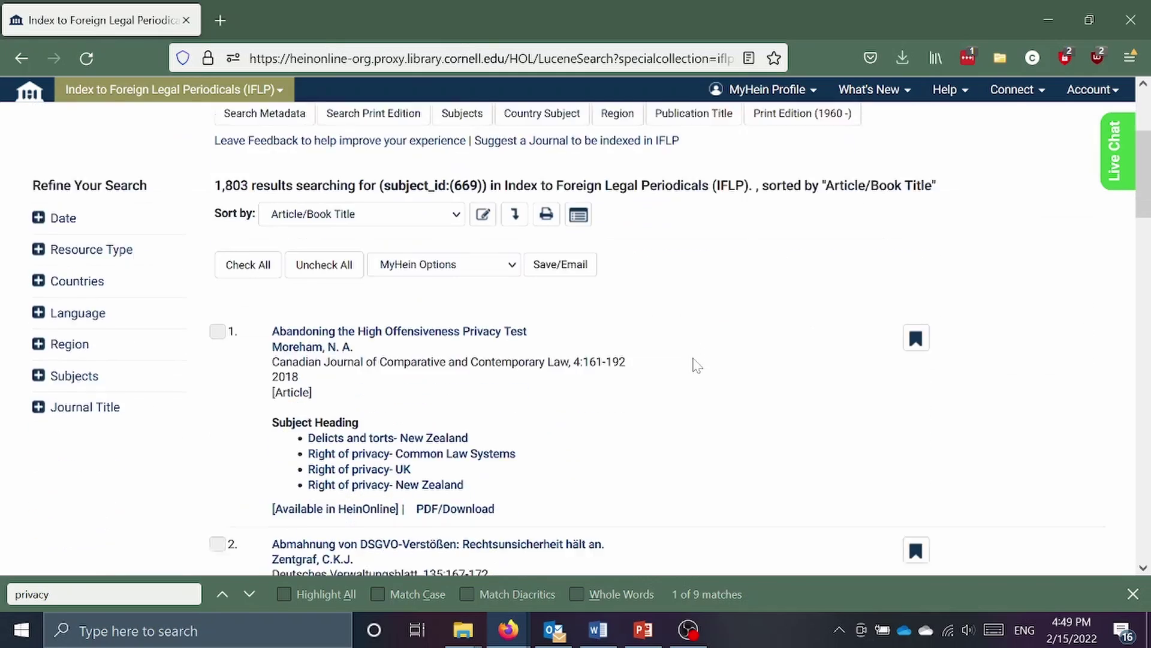
scroll(696, 365, down, 8)
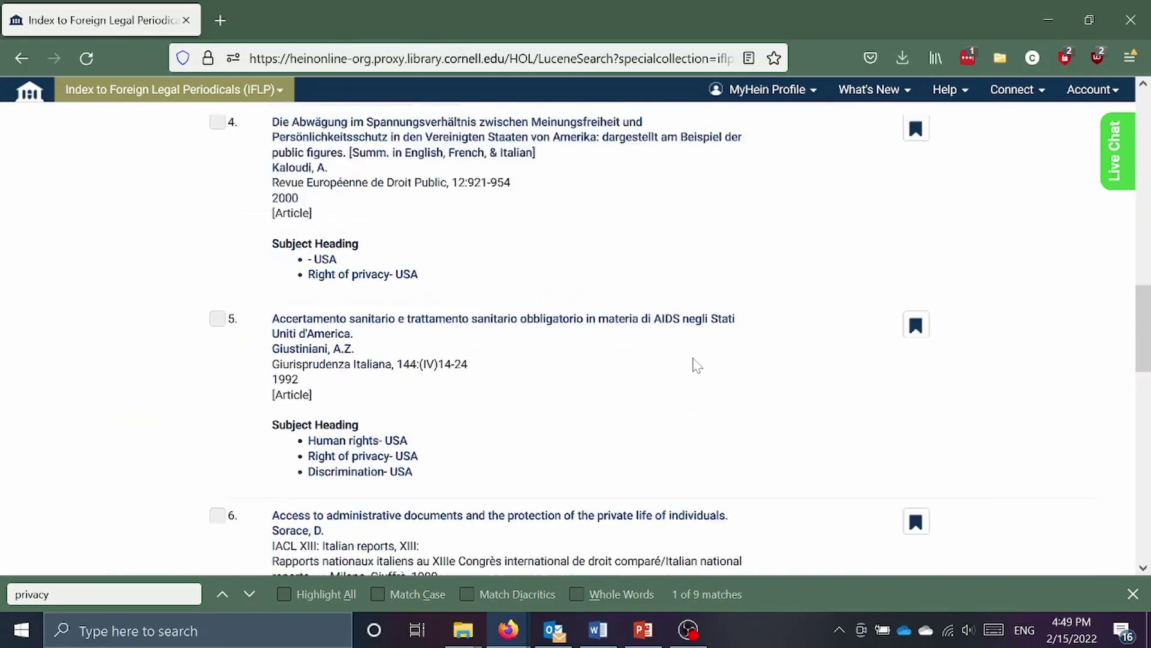
scroll(696, 365, up, 13)
scroll(697, 365, up, 2)
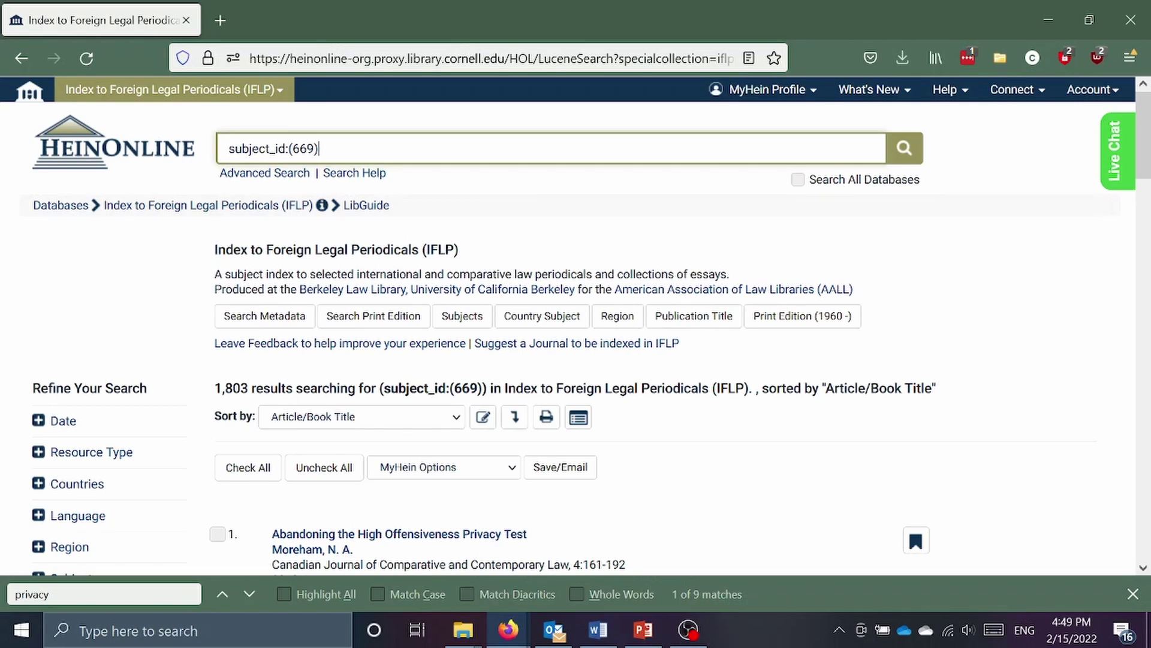
text(AND)
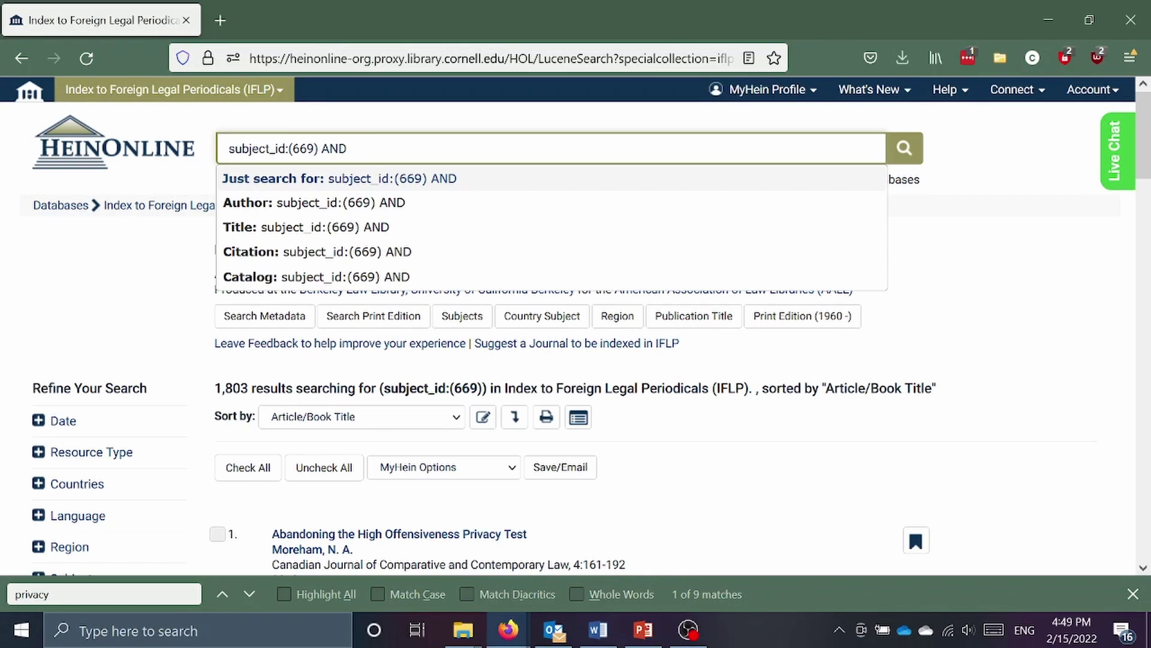
text(drone*)
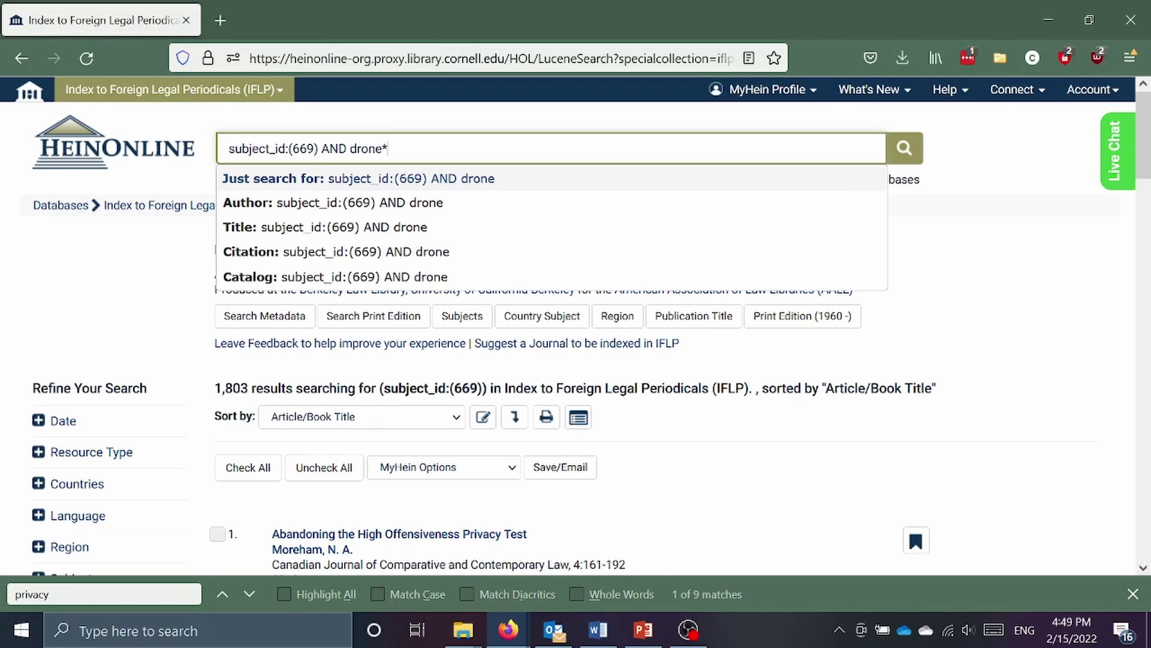
key(Return)
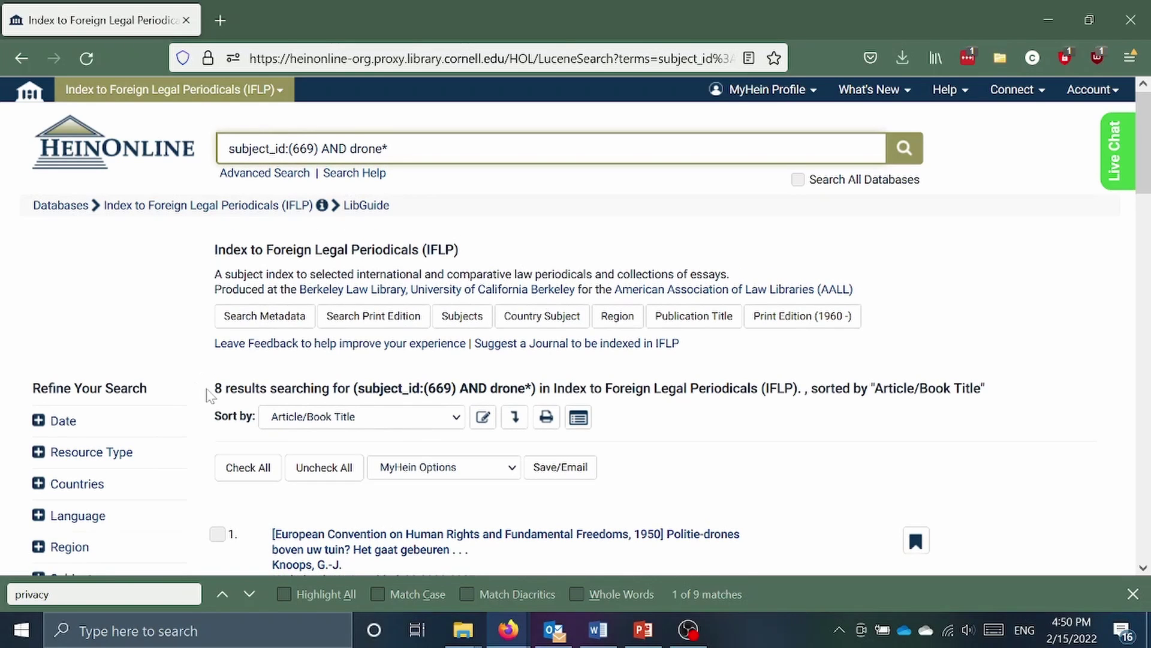
In the second browser tab, browse the country subjects beginning with E and list the articles for Europe
scroll(316, 367, down, 3)
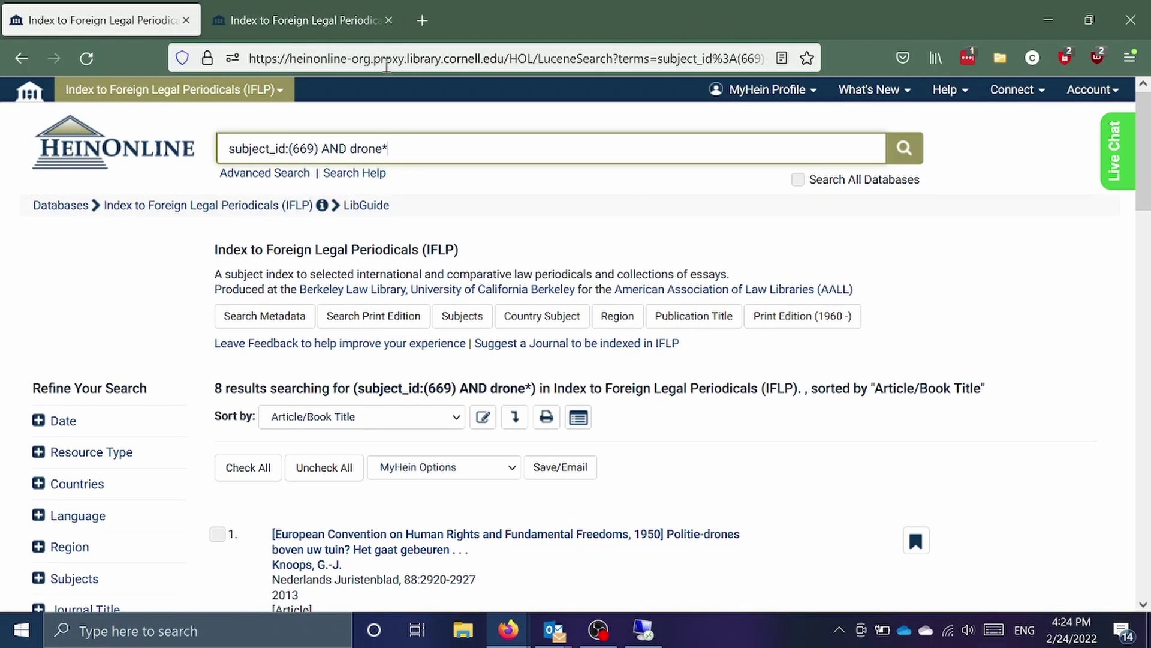
click(338, 24)
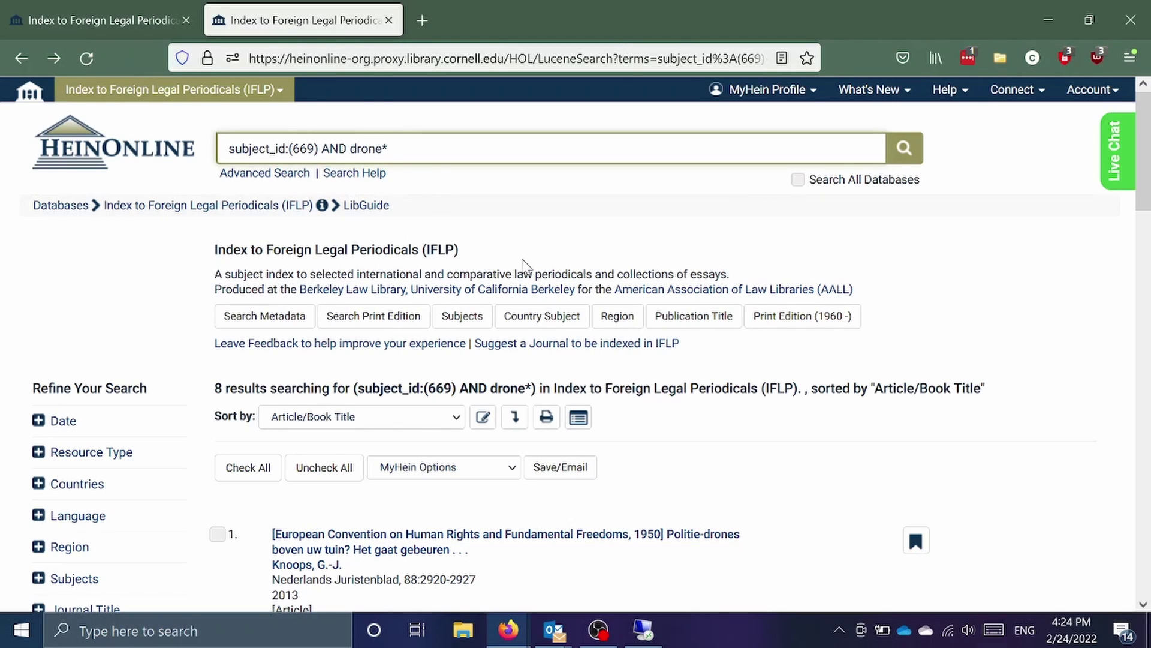
click(523, 322)
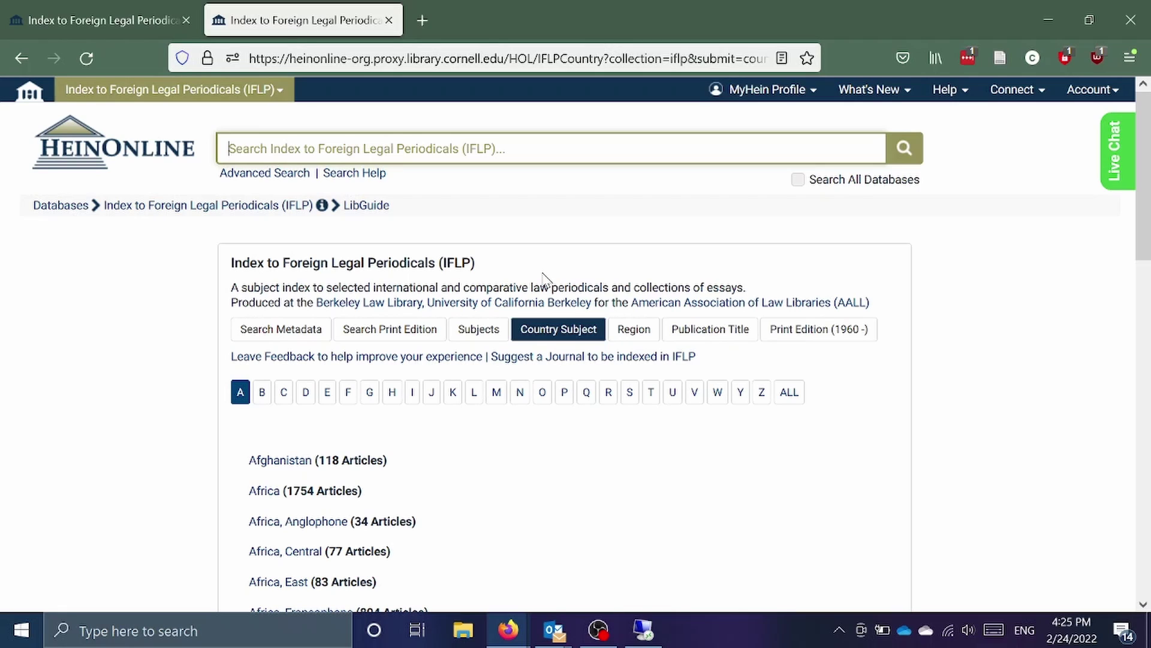
click(327, 392)
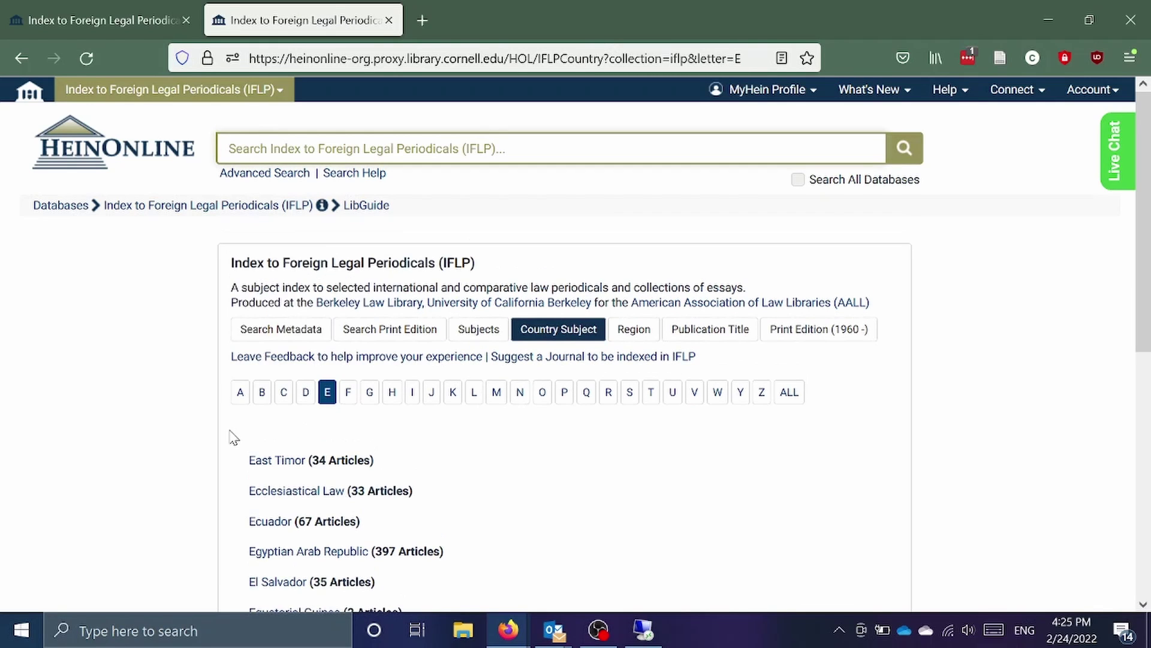
scroll(234, 438, down, 3)
scroll(234, 438, down, 2)
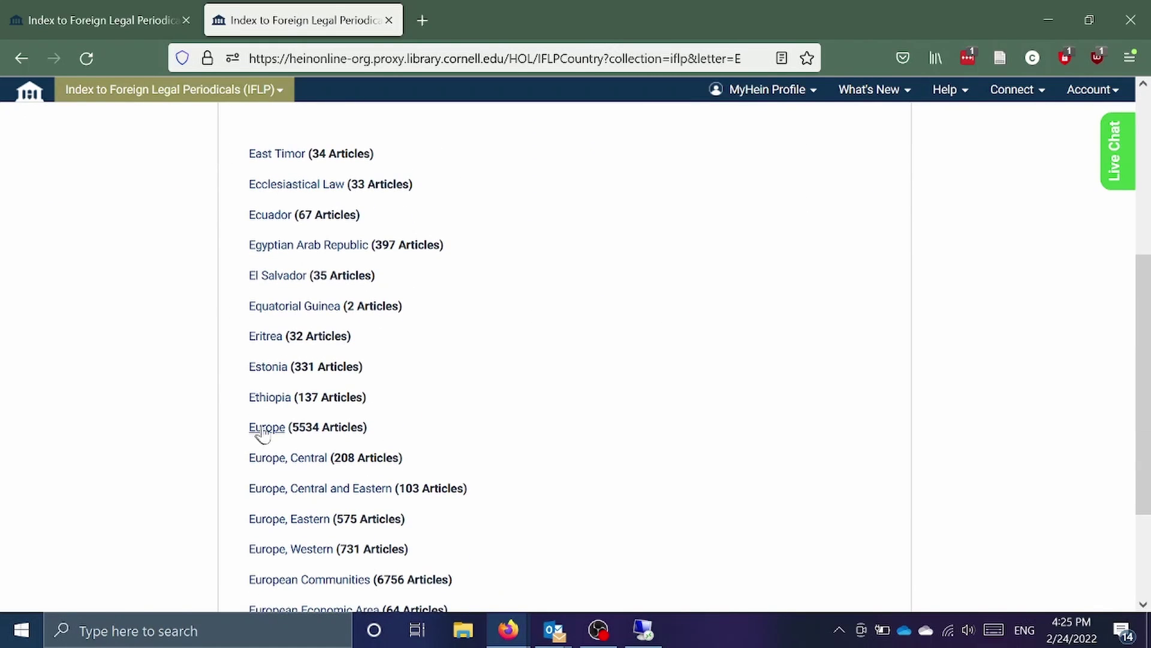
click(267, 428)
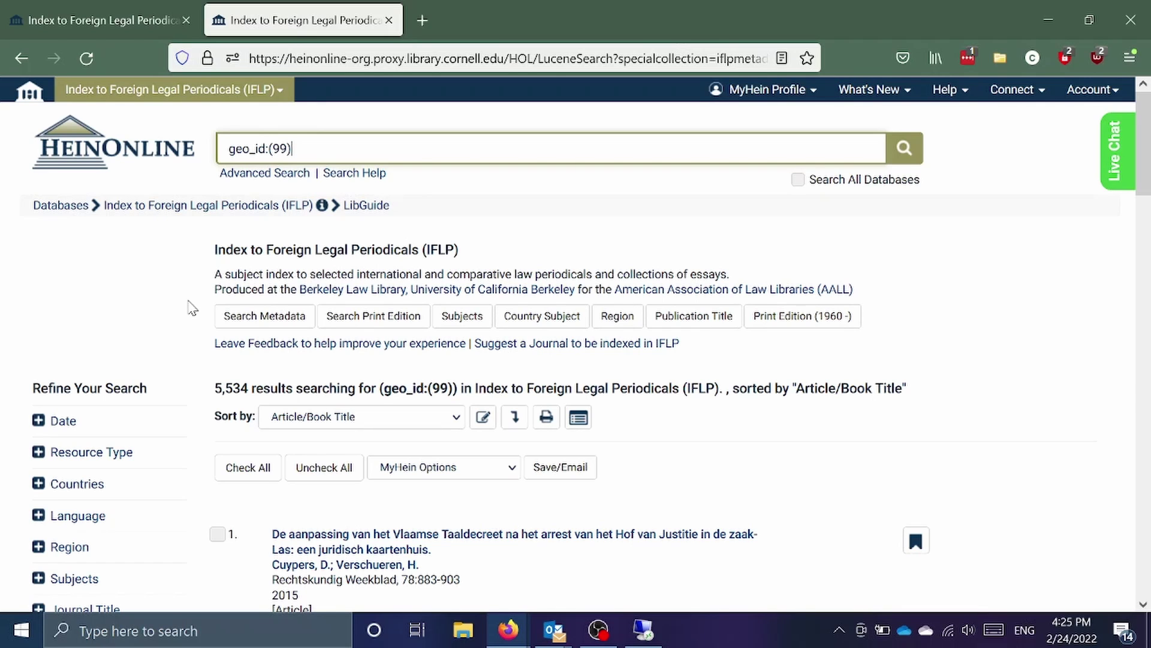
Look over the Europe articles and copy the geo_id:(99) query from the search box
scroll(192, 308, down, 3)
scroll(192, 307, up, 3)
drag(303, 147, 206, 149)
key(ctrl+c)
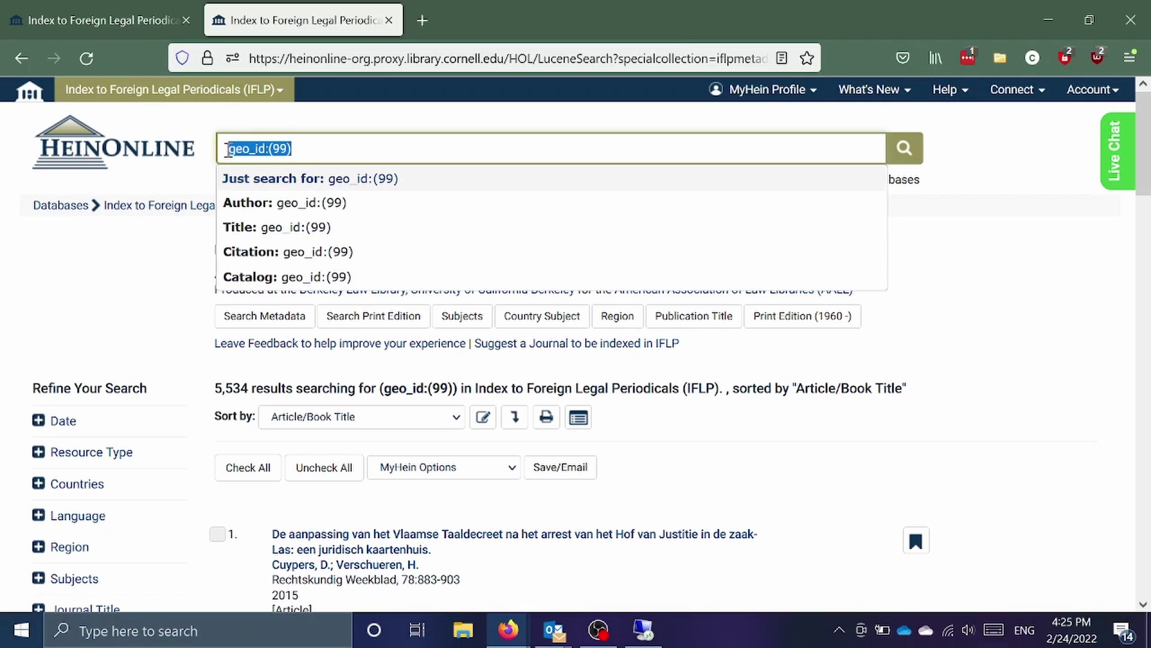
Back in the privacy and drone results, replace drone* with the copied code, search subject_id:(669) AND geo_id:(99), and look over the articles
click(138, 15)
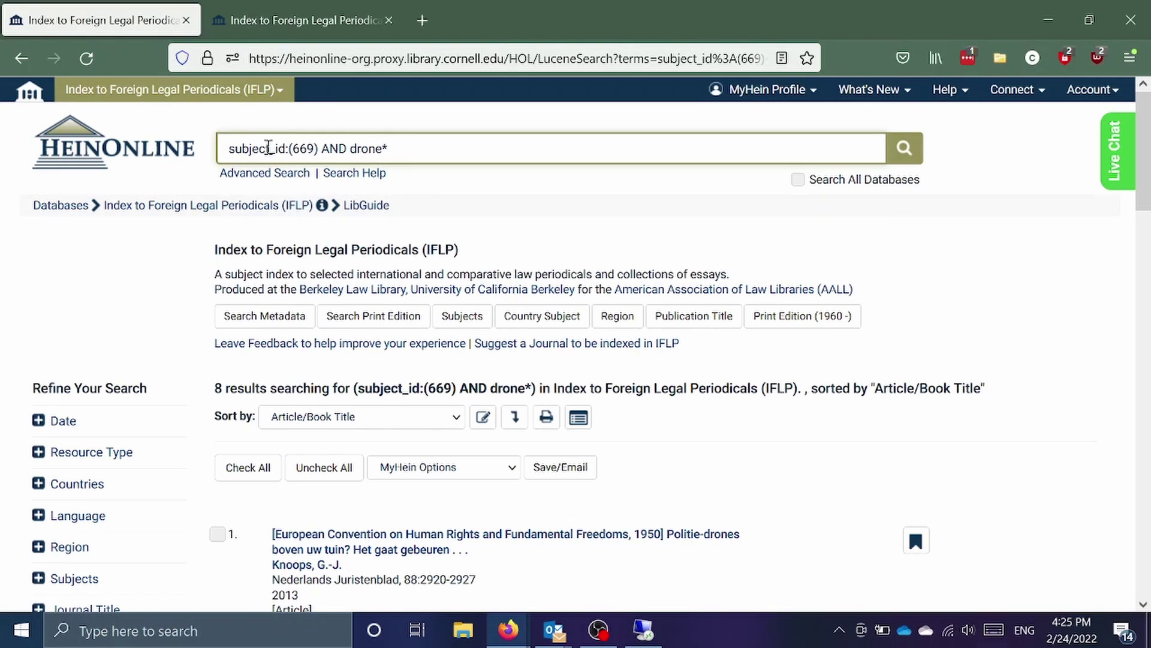
drag(395, 148, 354, 147)
key(ctrl+v)
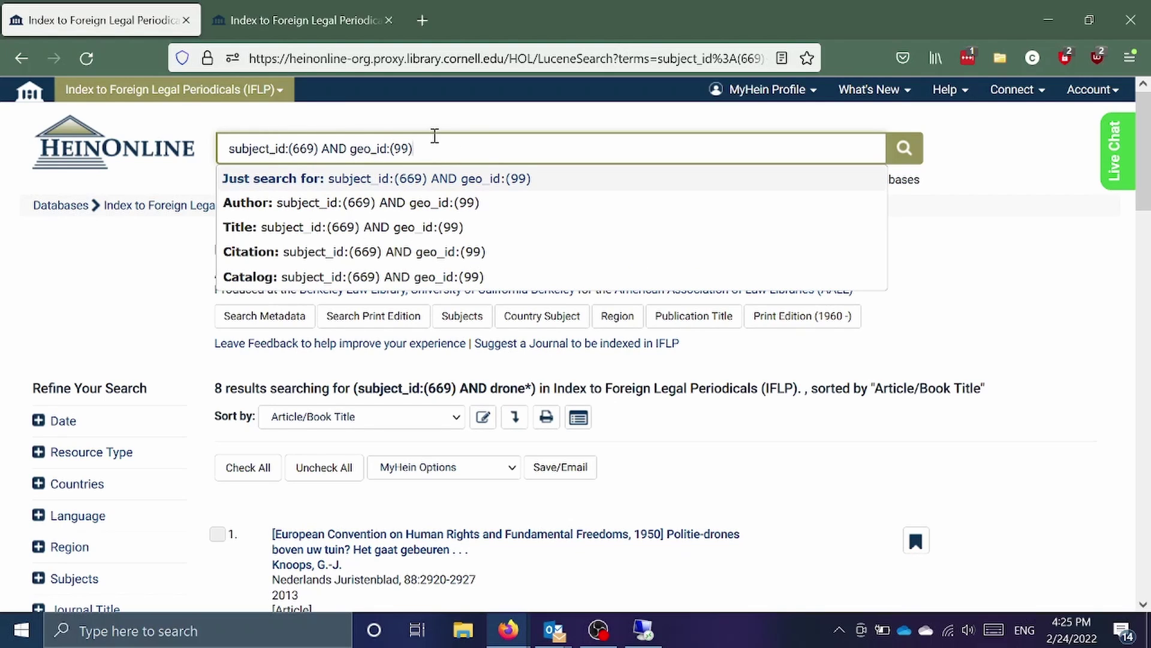
key(Return)
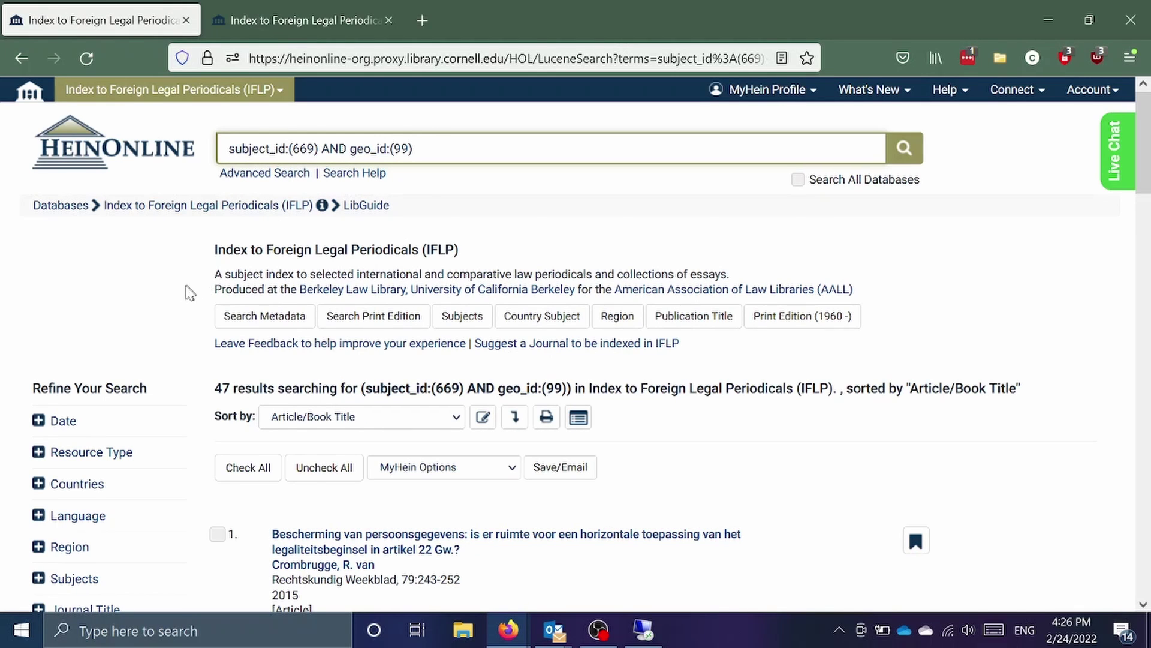
scroll(186, 292, down, 3)
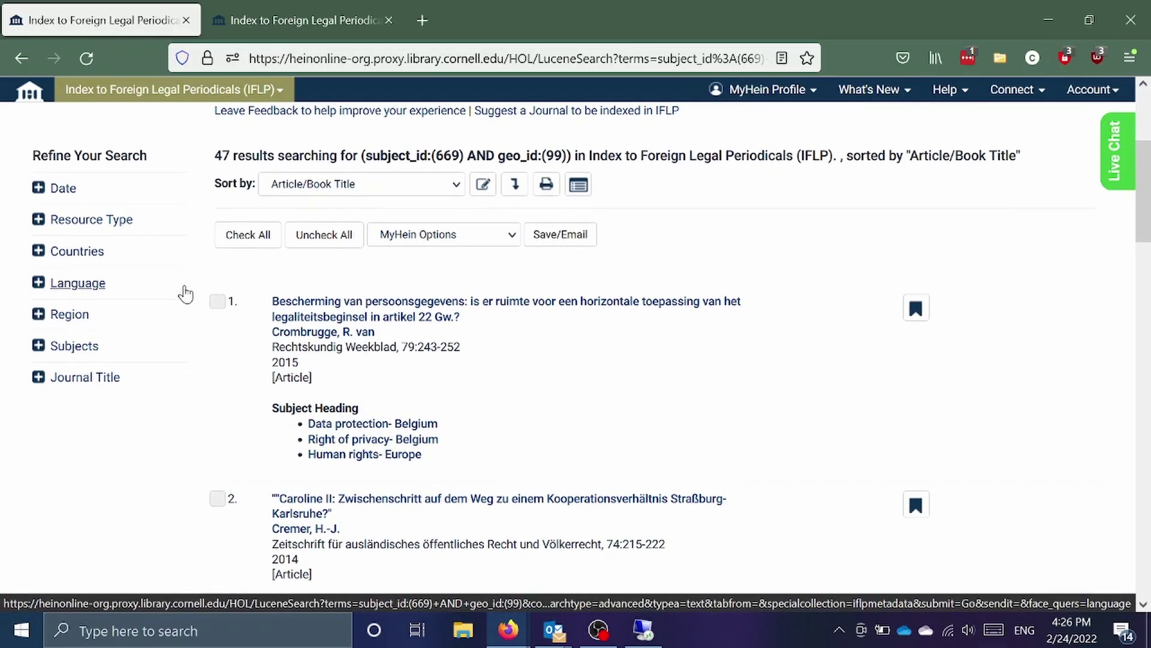
scroll(186, 294, down, 2)
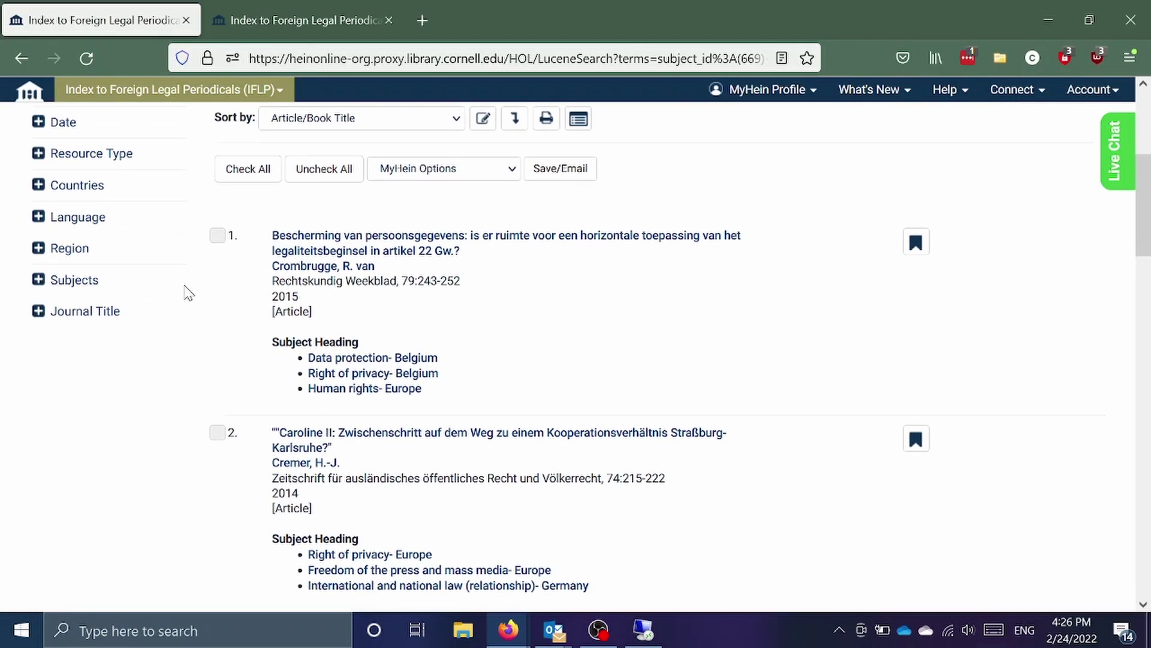